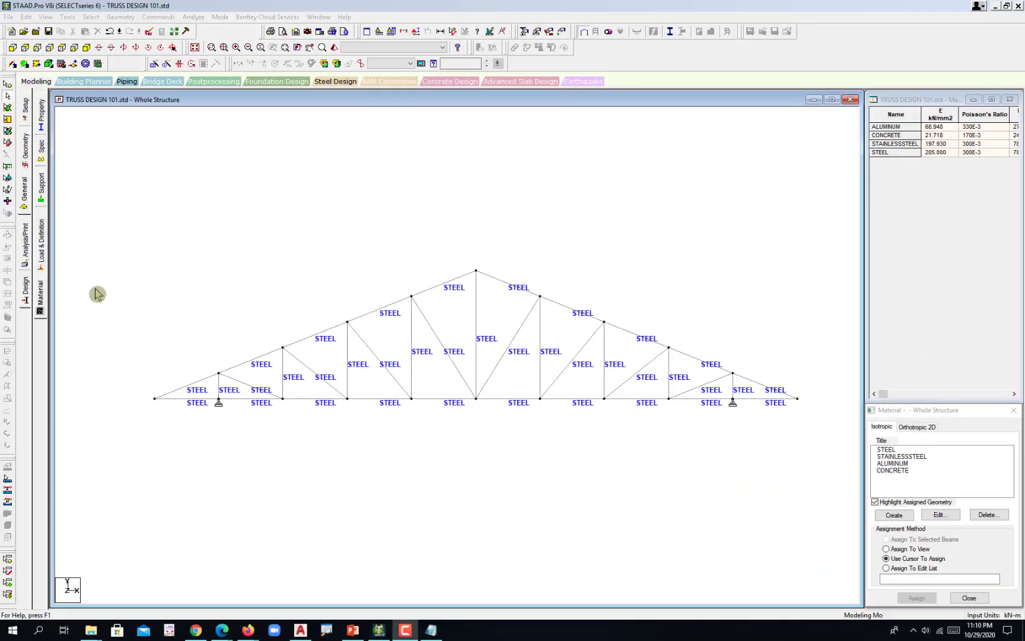
Step: Switch to the Load & Definition page for the TRUSS DESIGN 101 model
click(41, 254)
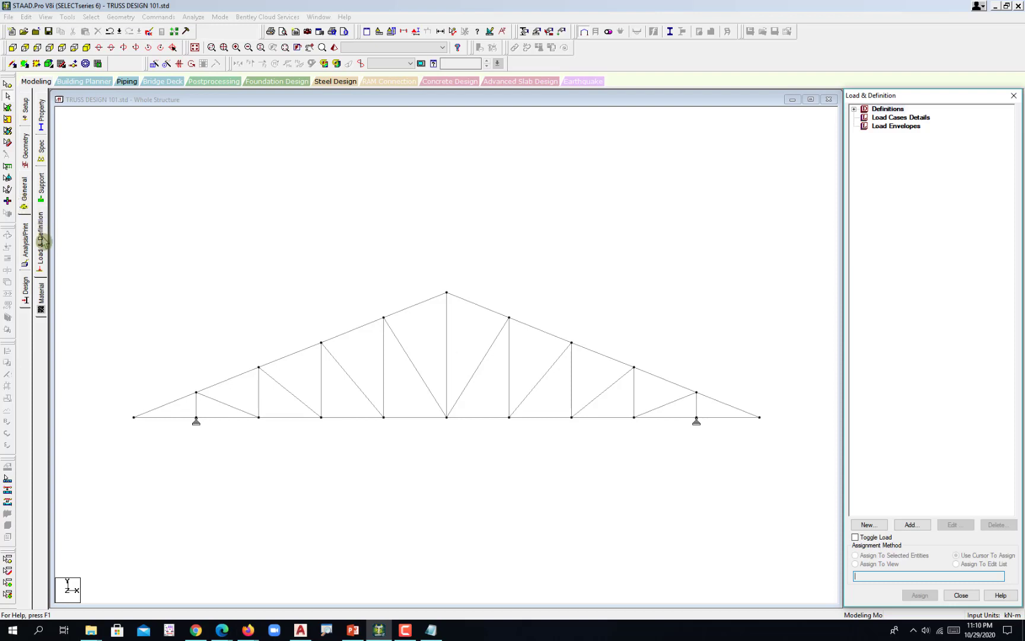
click(42, 237)
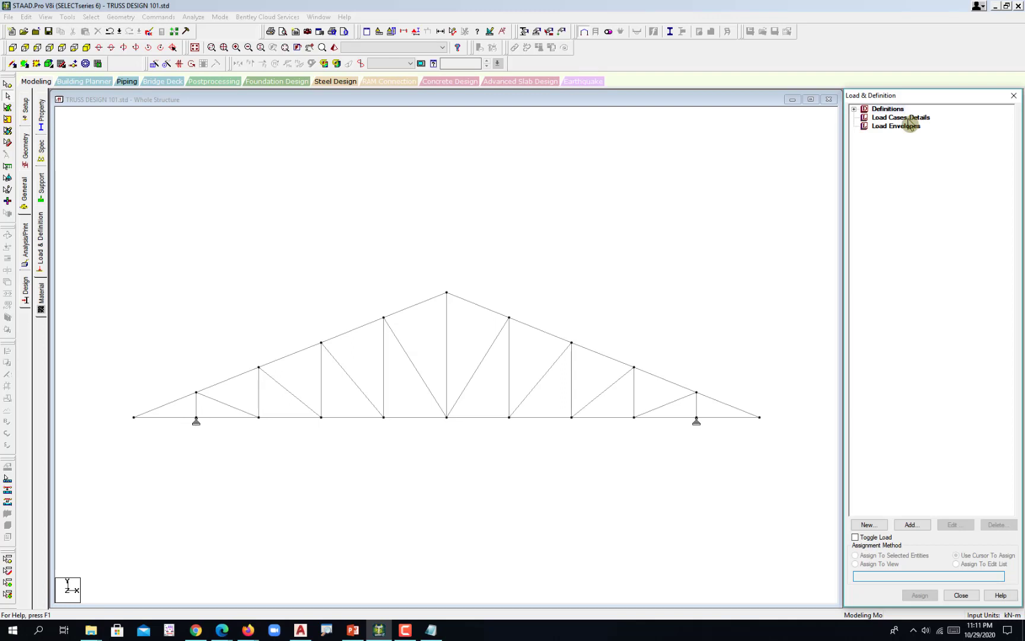
click(904, 118)
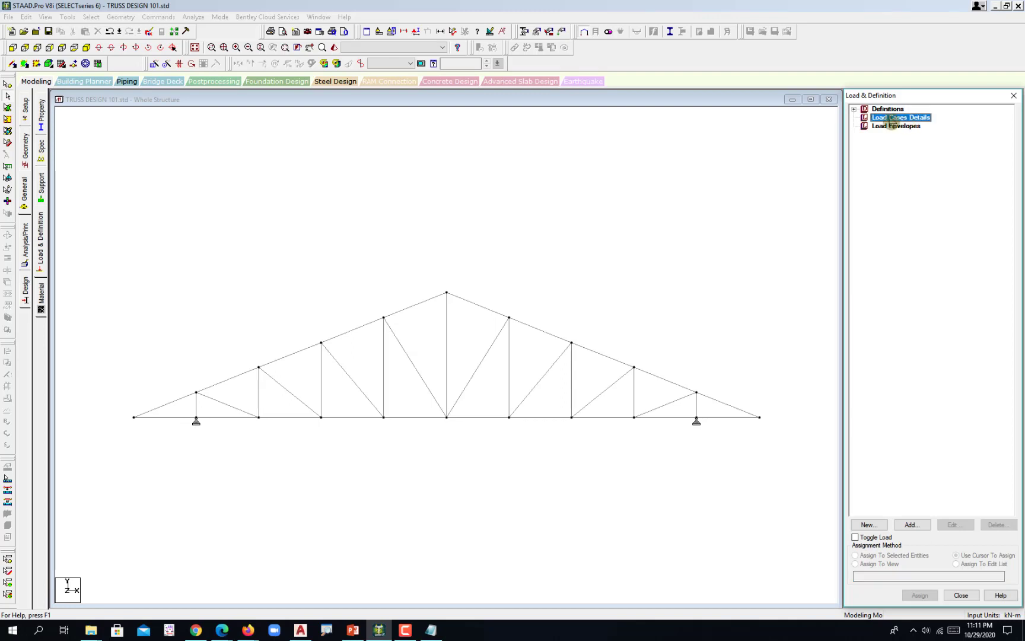
Step: Define new primary load case 1 with Loading Type Dead and title DEAD LOAD
click(912, 525)
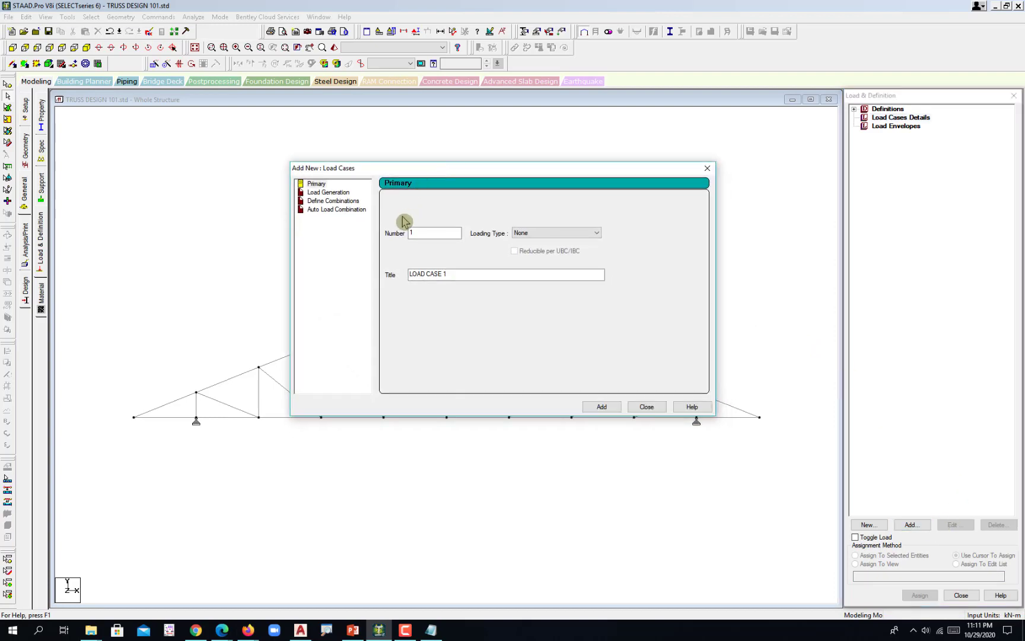
click(407, 238)
drag(429, 233, 383, 232)
click(409, 235)
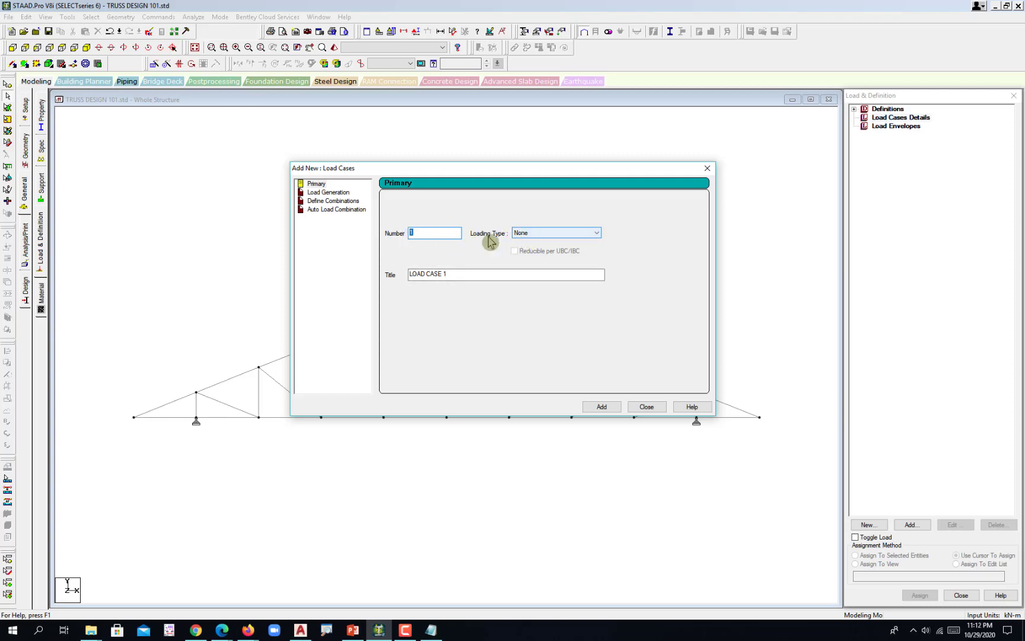
click(315, 189)
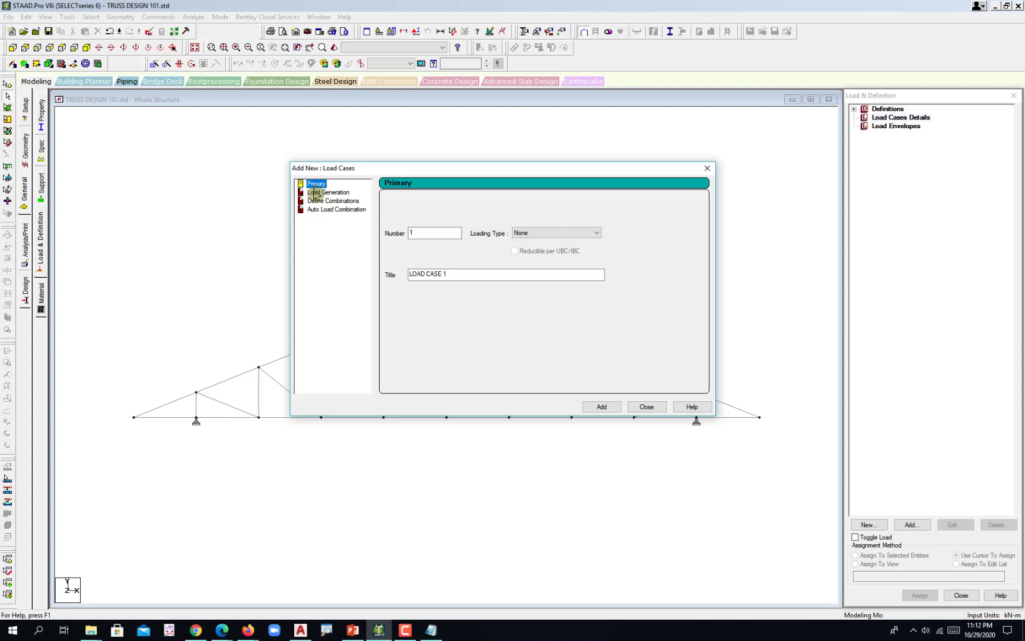
click(558, 236)
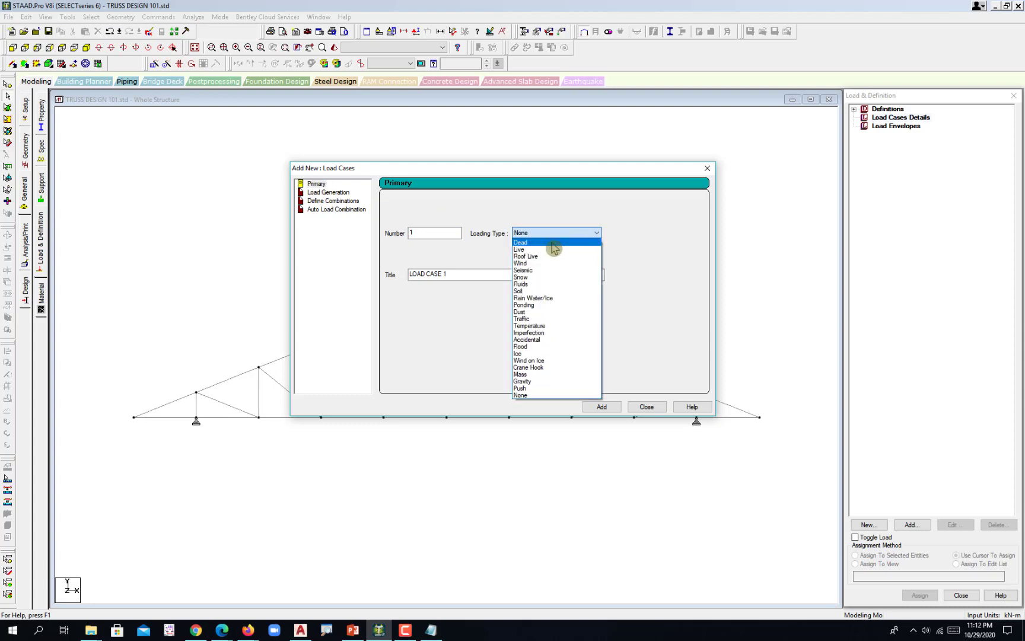
click(551, 242)
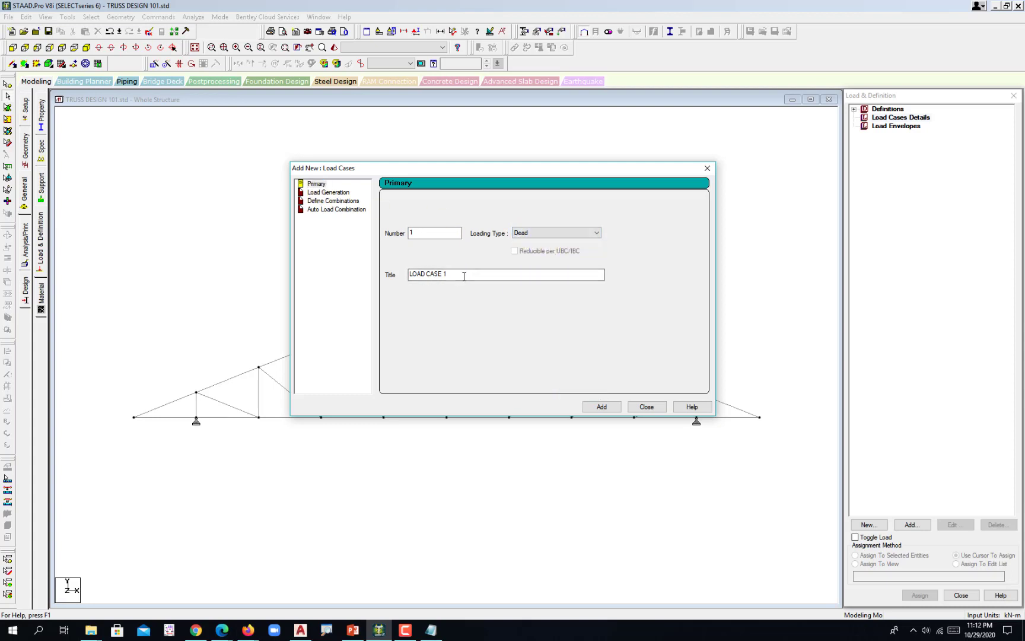
drag(469, 275, 268, 268)
text(de)
Step: Add DEAD LOAD, then add case LIVE LOAD with Loading Type Roof Live
click(601, 407)
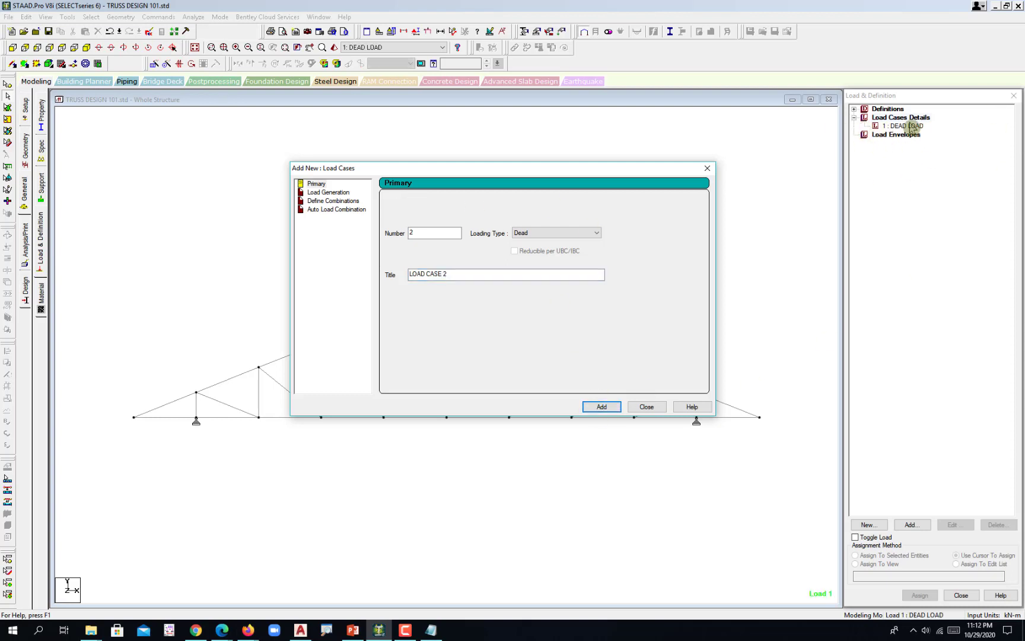
click(429, 231)
click(524, 238)
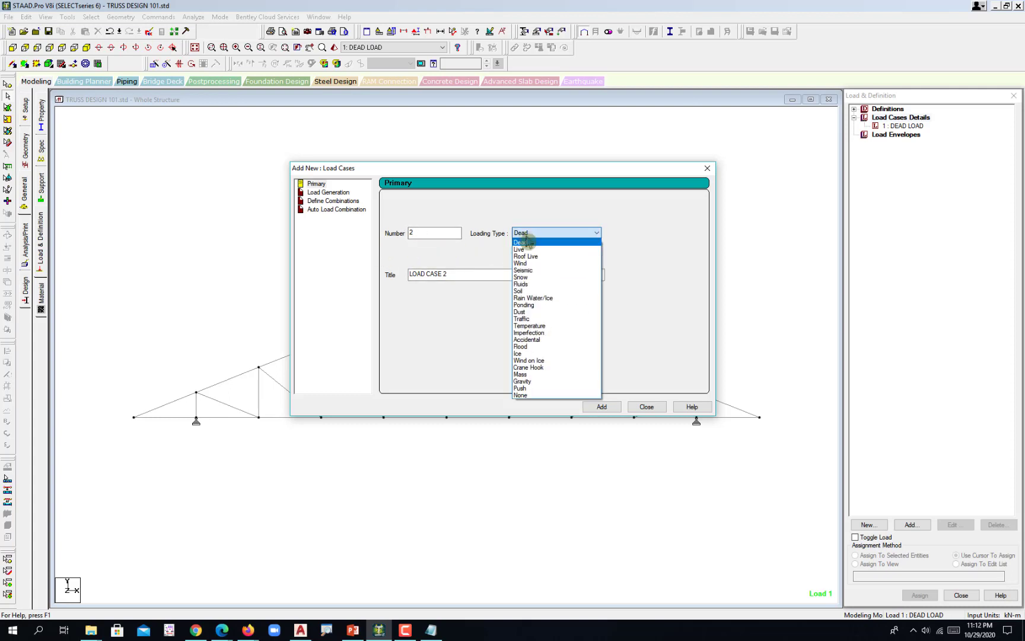
click(528, 259)
click(467, 271)
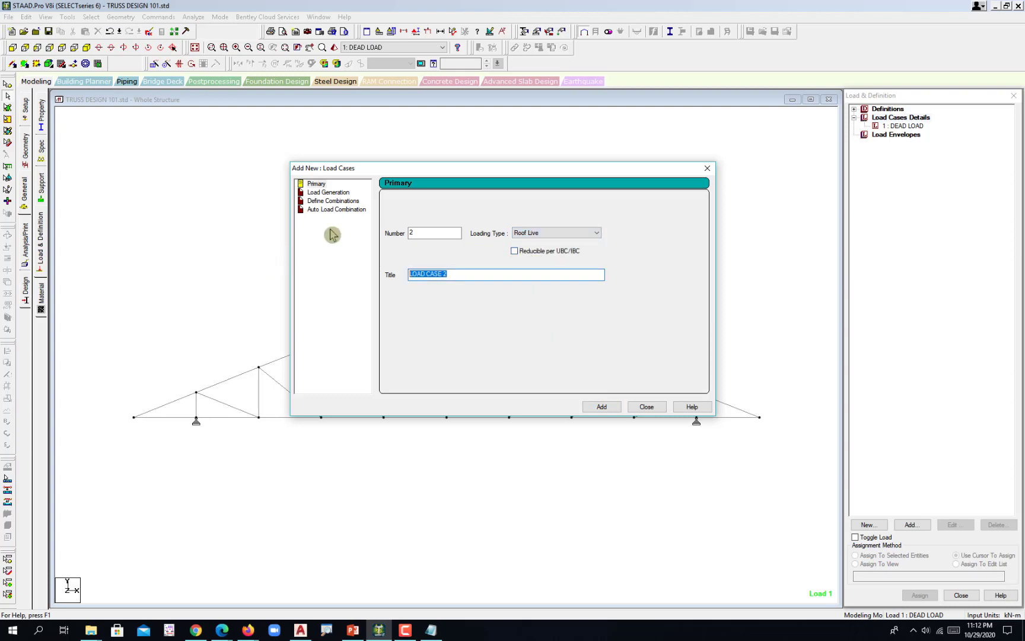
text(LIVE LOAD)
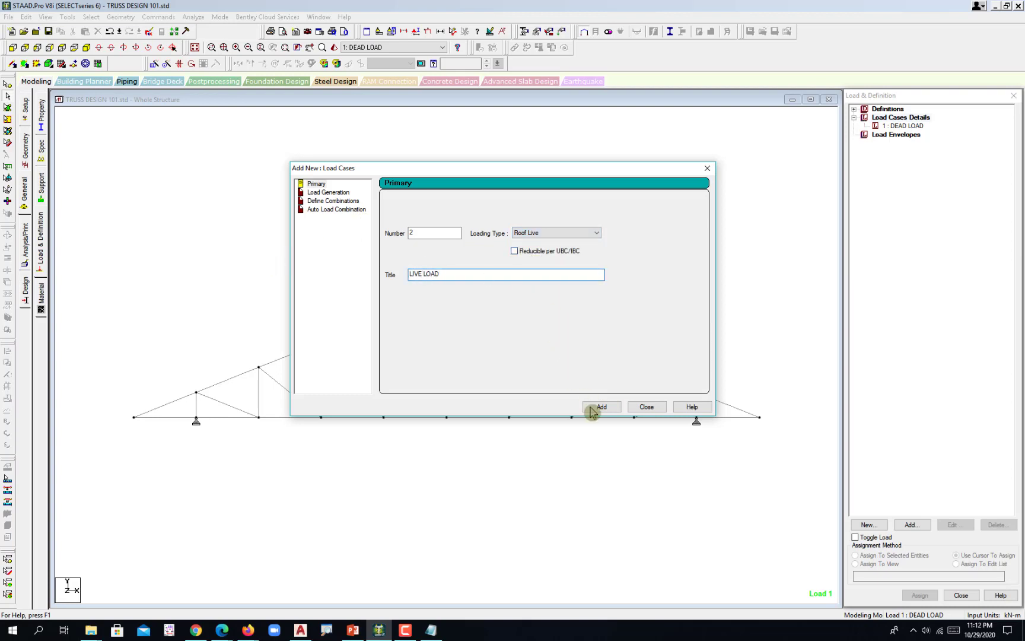
click(600, 407)
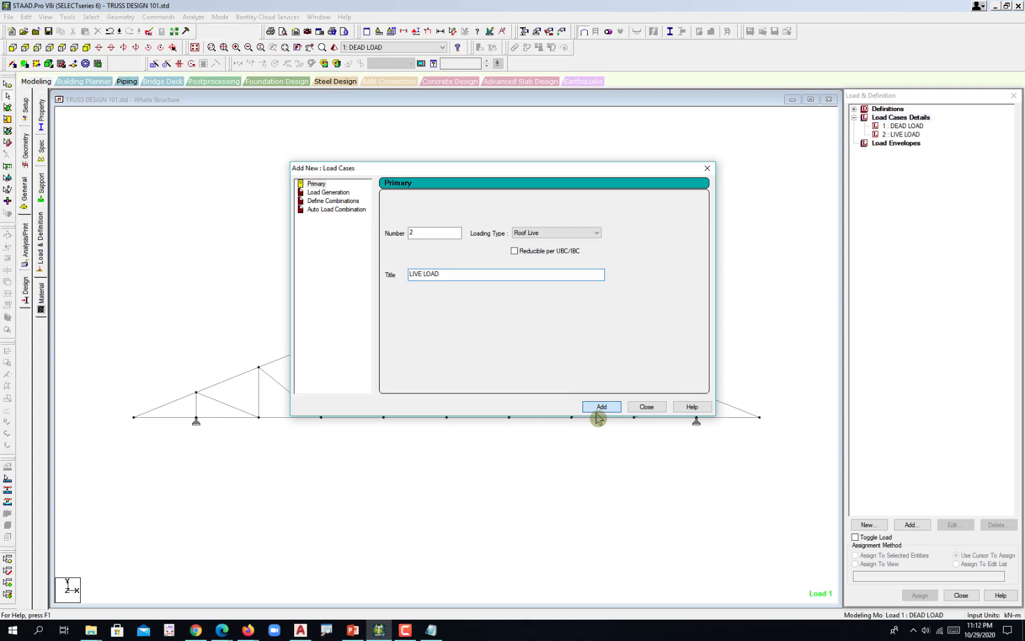
Step: Add a Wind-type load case titled WIND LOAD
click(551, 233)
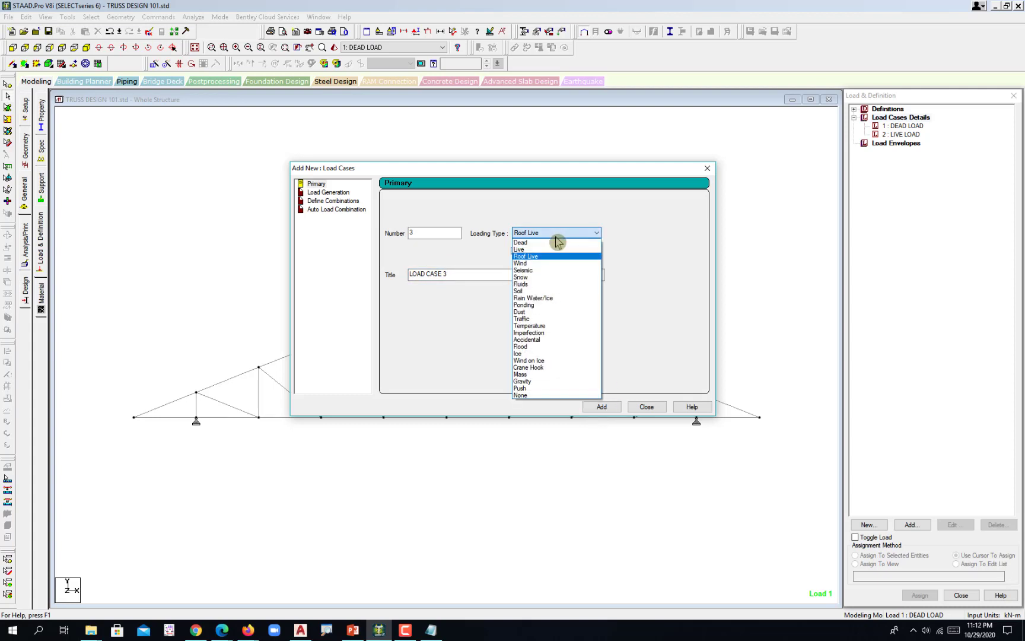
click(552, 263)
click(478, 276)
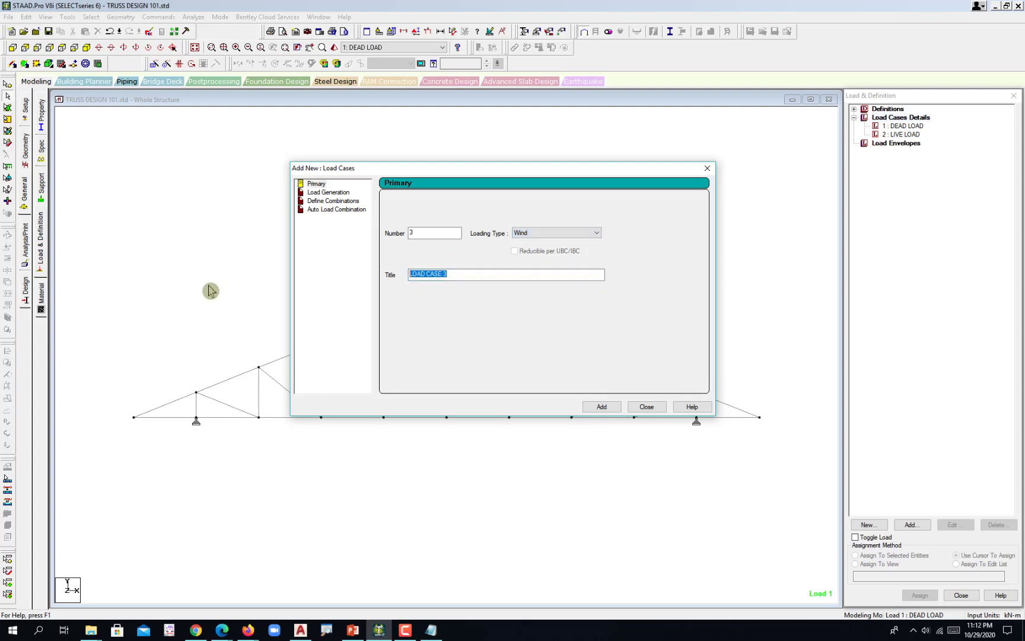
text(WIND LOAD)
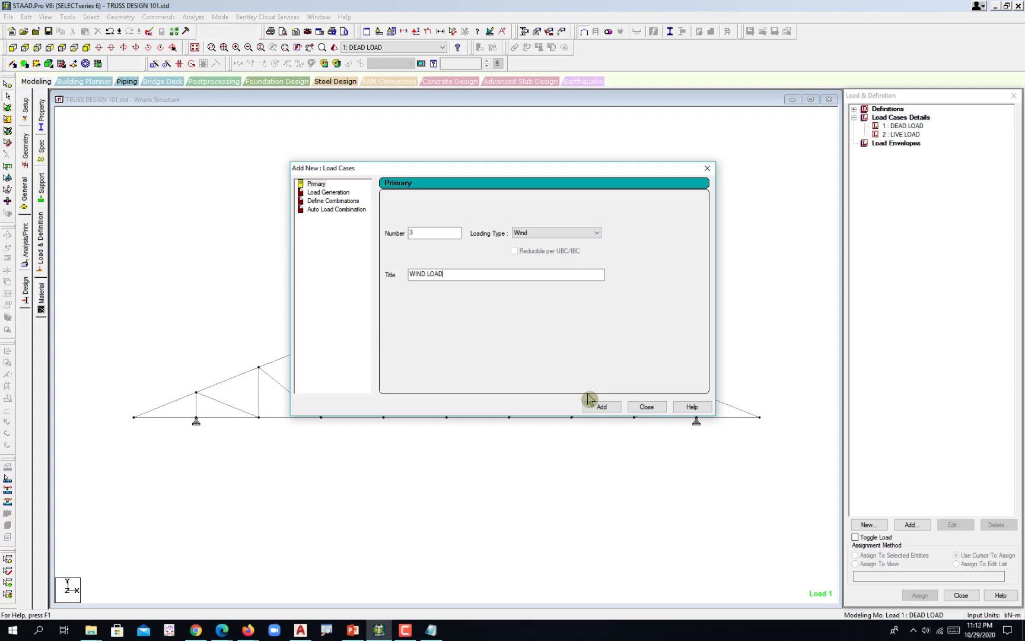
click(598, 407)
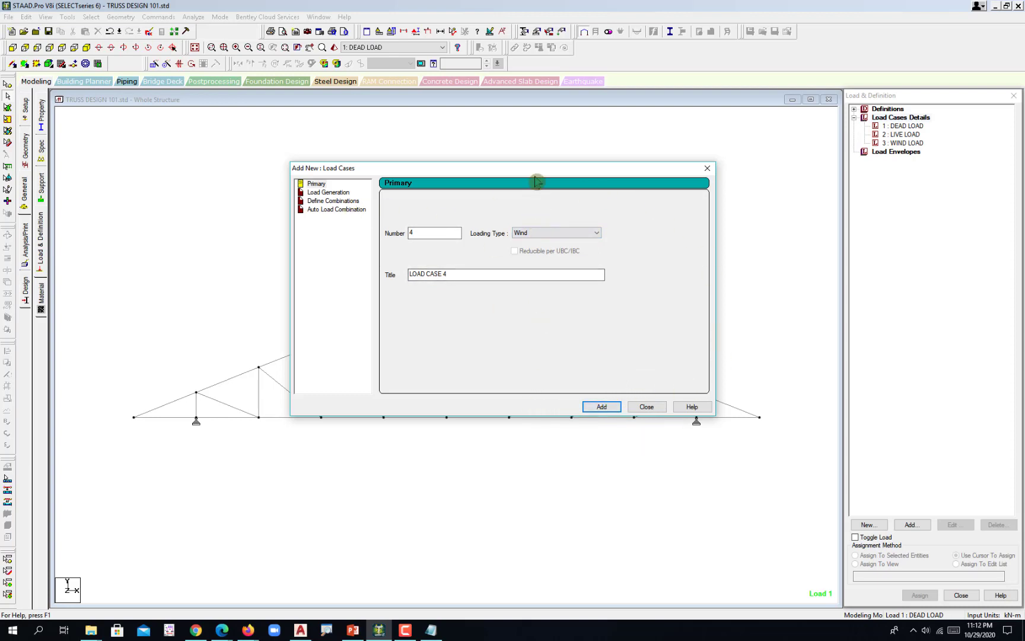
Step: Close the load case window and view the DESIGN MATERIALS-101.xlsx WIND sheet
drag(538, 169, 408, 98)
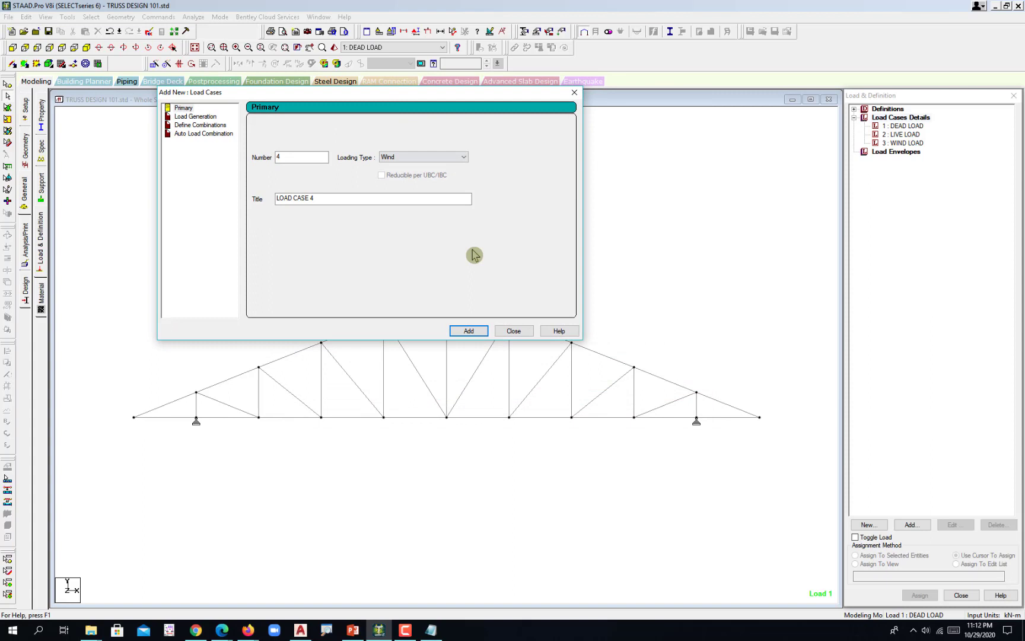
drag(476, 99, 490, 85)
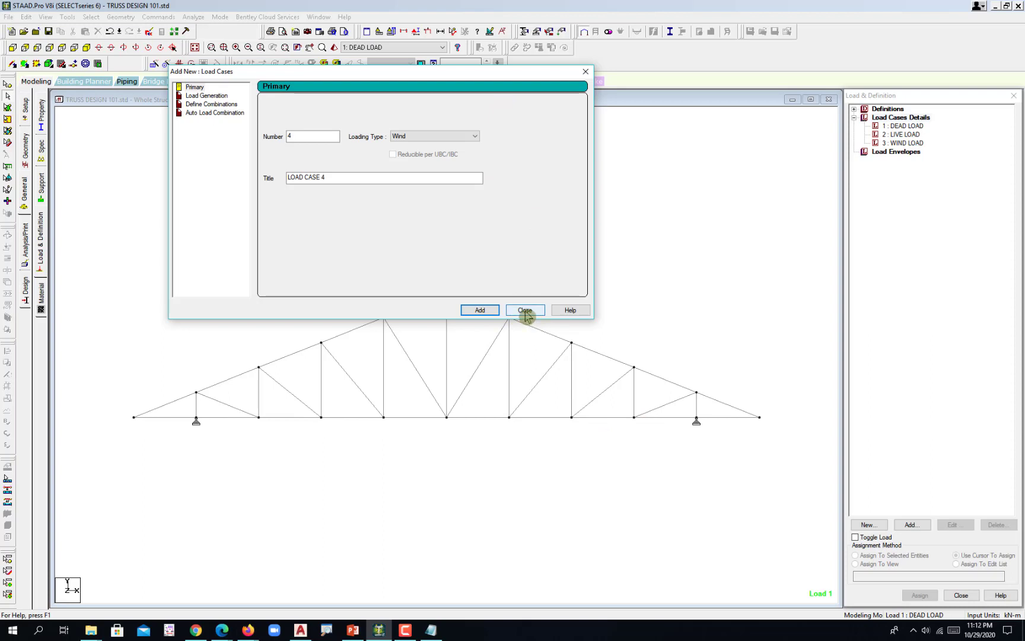
click(525, 313)
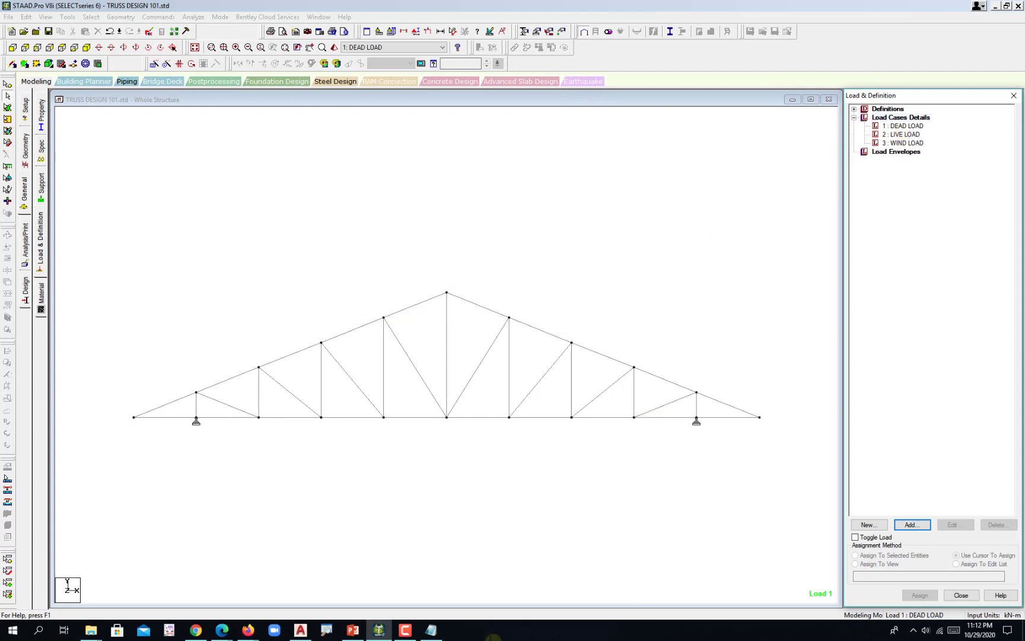
click(431, 630)
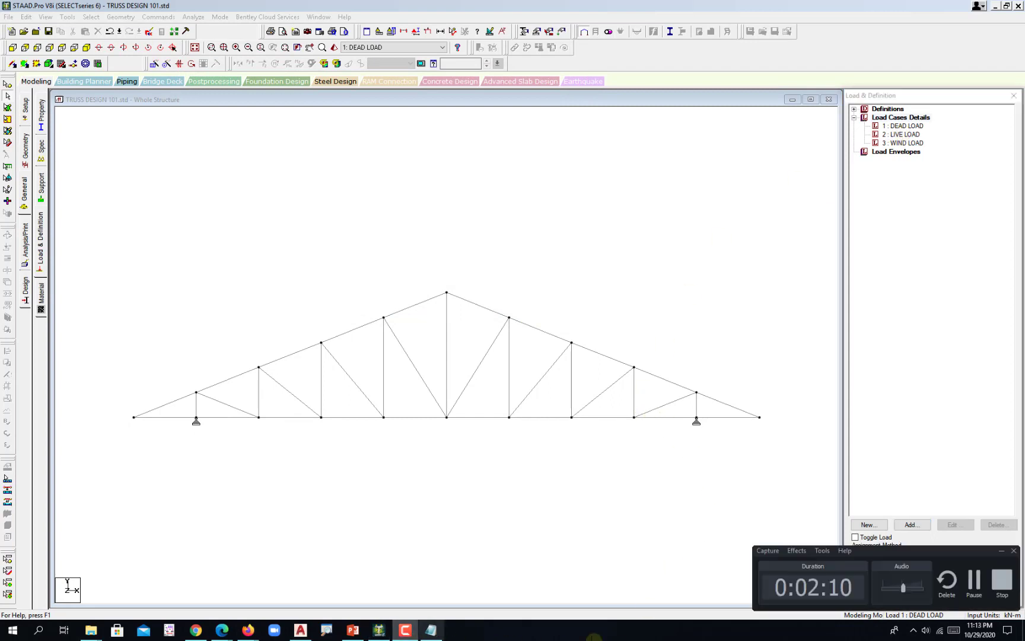
click(979, 580)
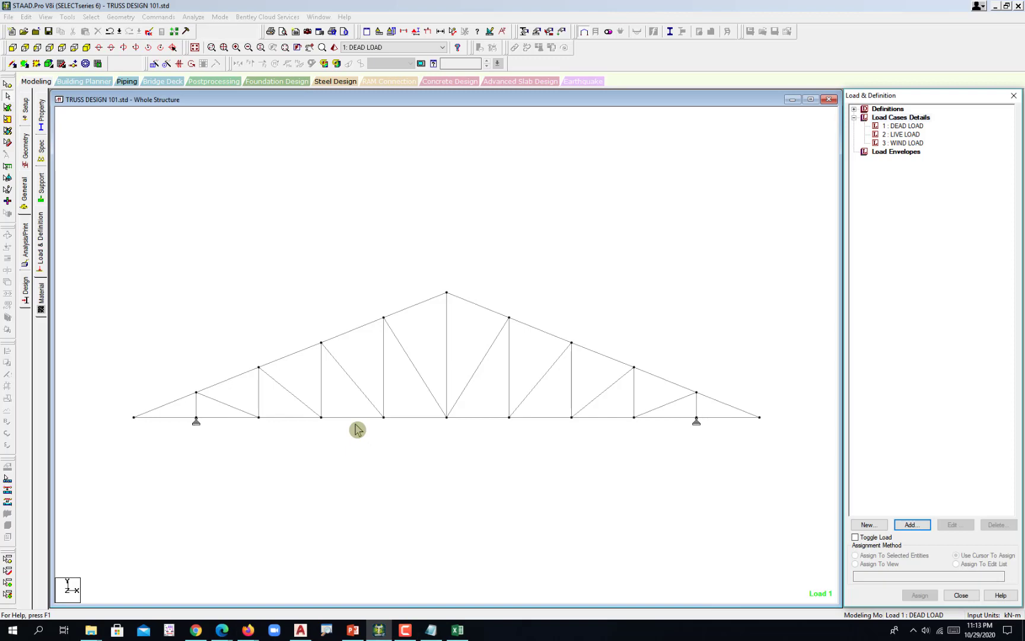
click(457, 630)
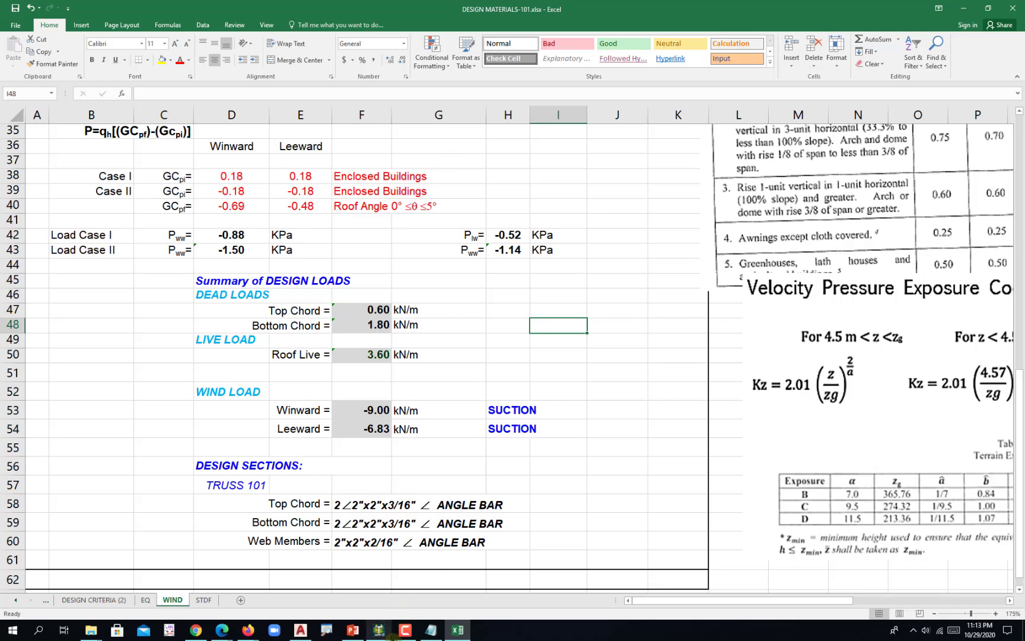
Step: Give 1: DEAD LOAD a selfweight load item with Direction Y and Factor -1
click(379, 629)
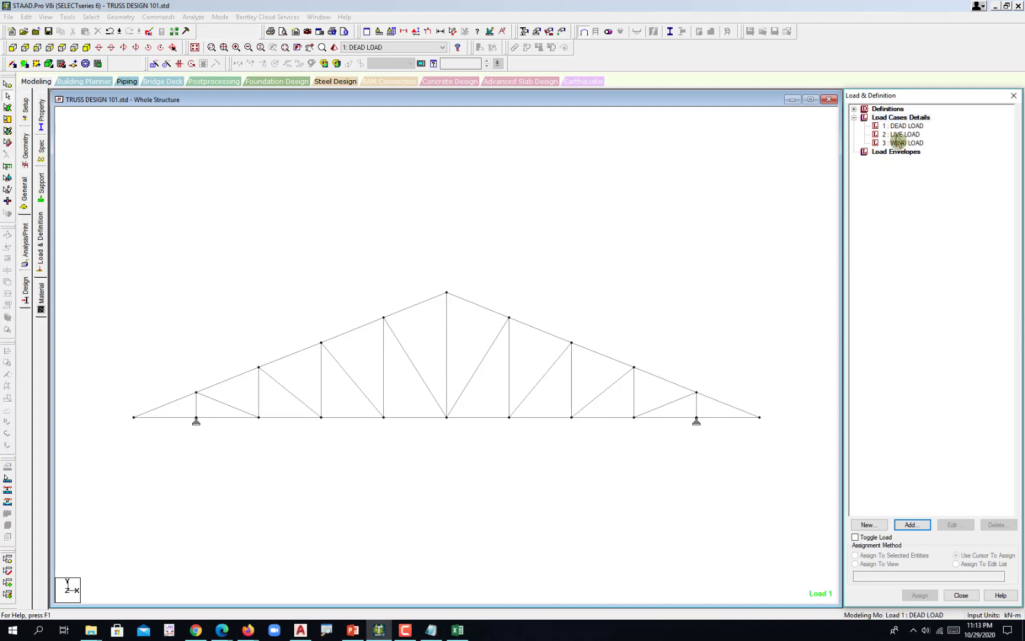
click(901, 126)
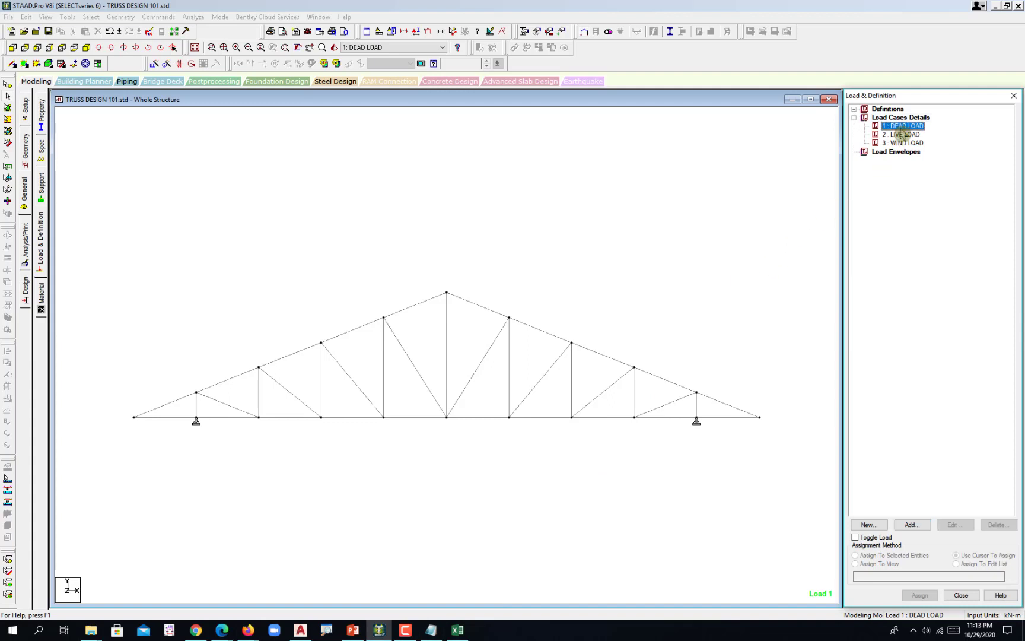
click(912, 527)
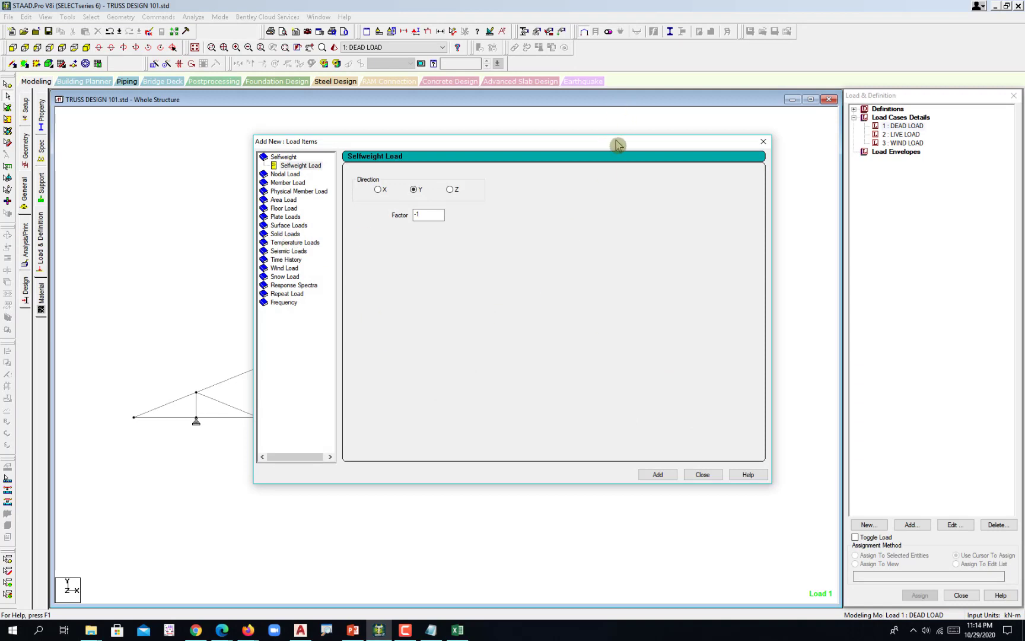
drag(612, 142, 763, 79)
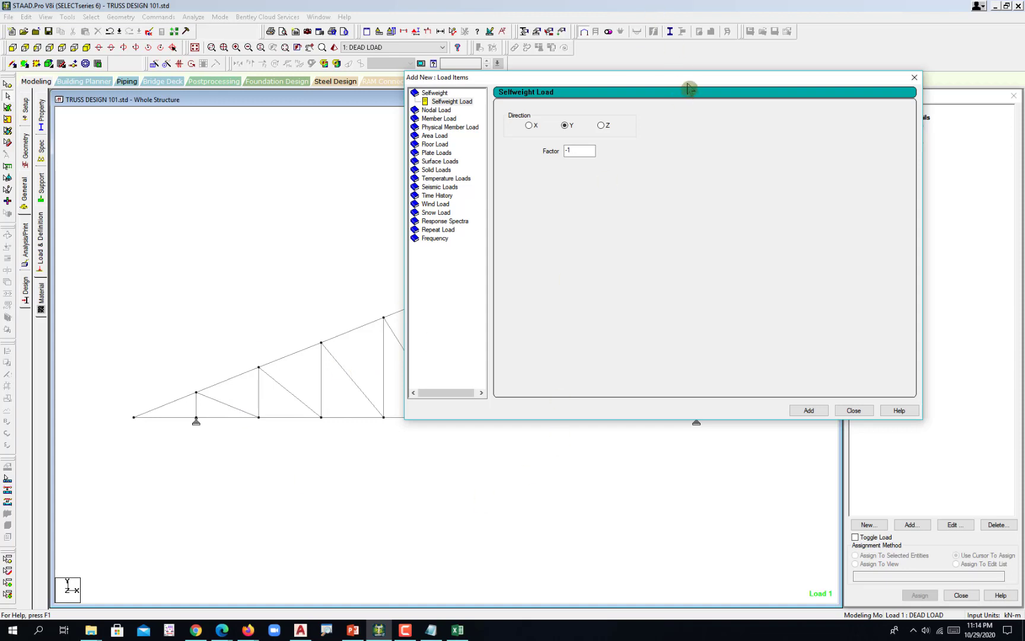
drag(684, 78, 495, 87)
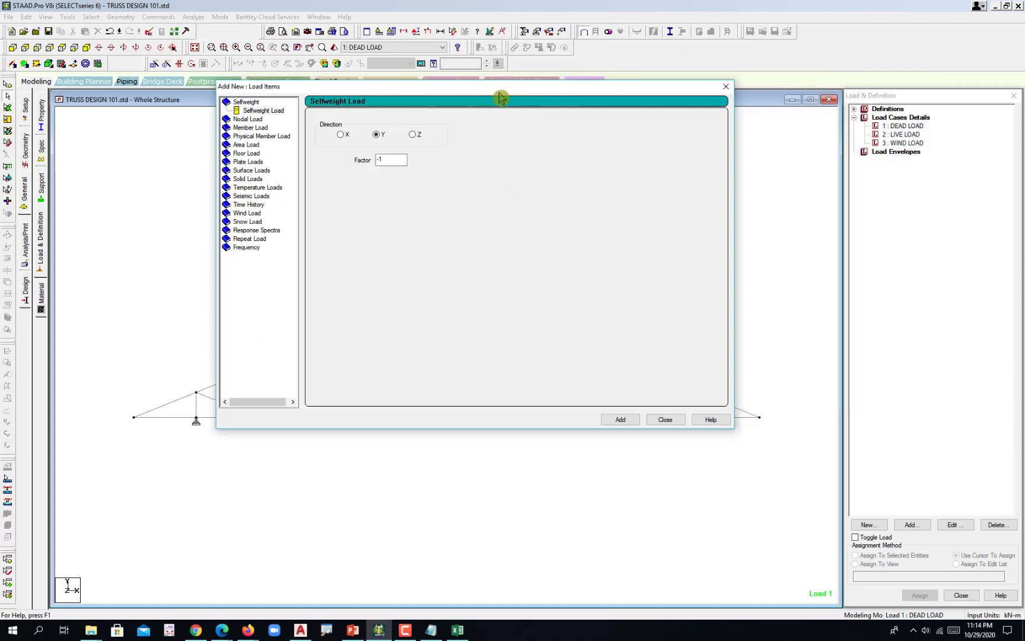
click(259, 112)
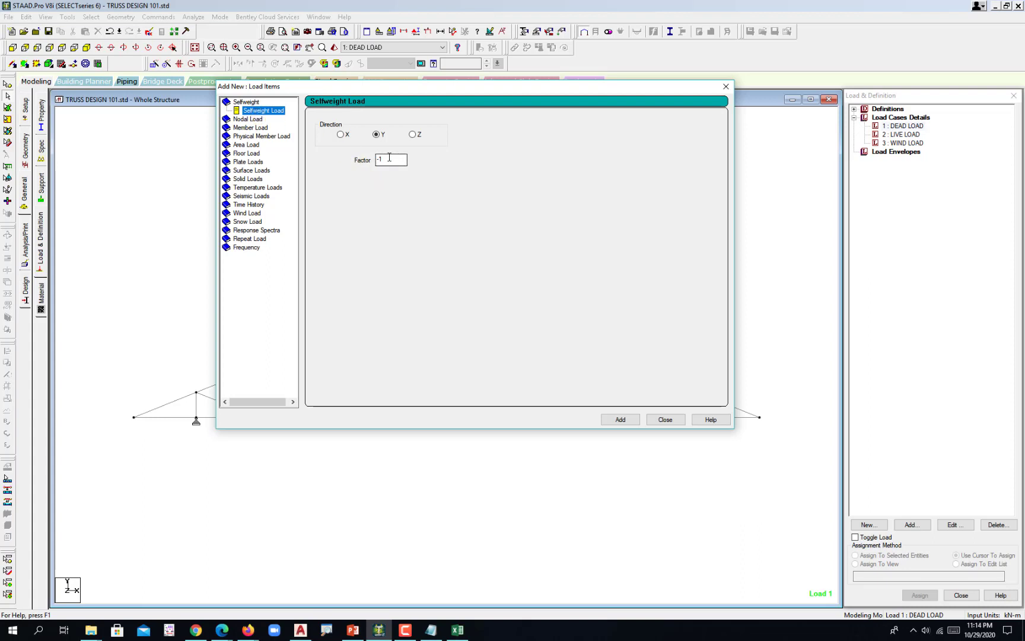
click(621, 419)
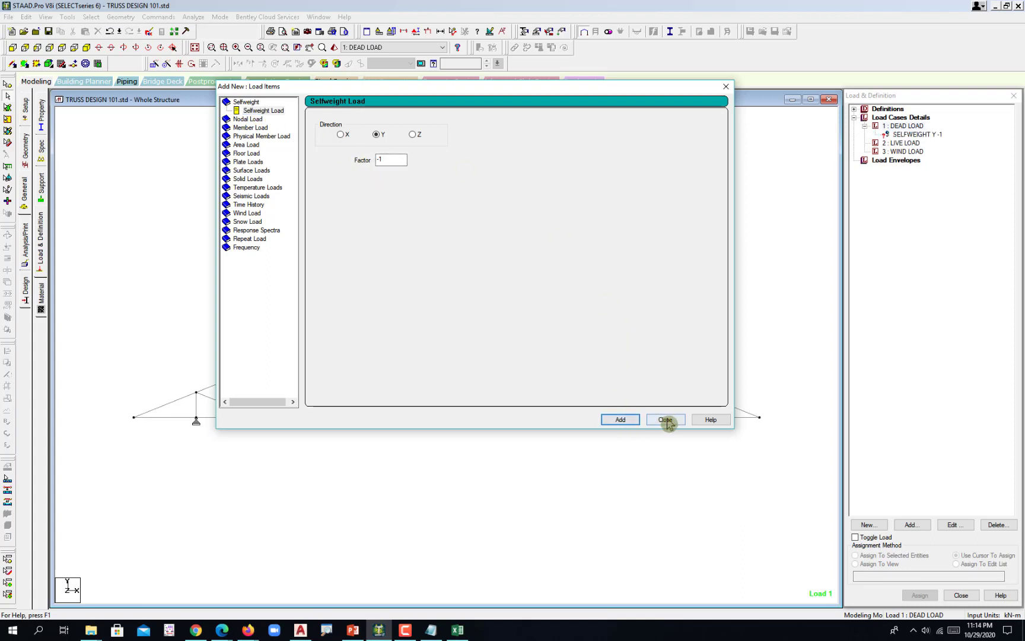
Step: Add uniform GY member forces of W1 -0.6 and -1.8 kN/m to DEAD LOAD
click(253, 128)
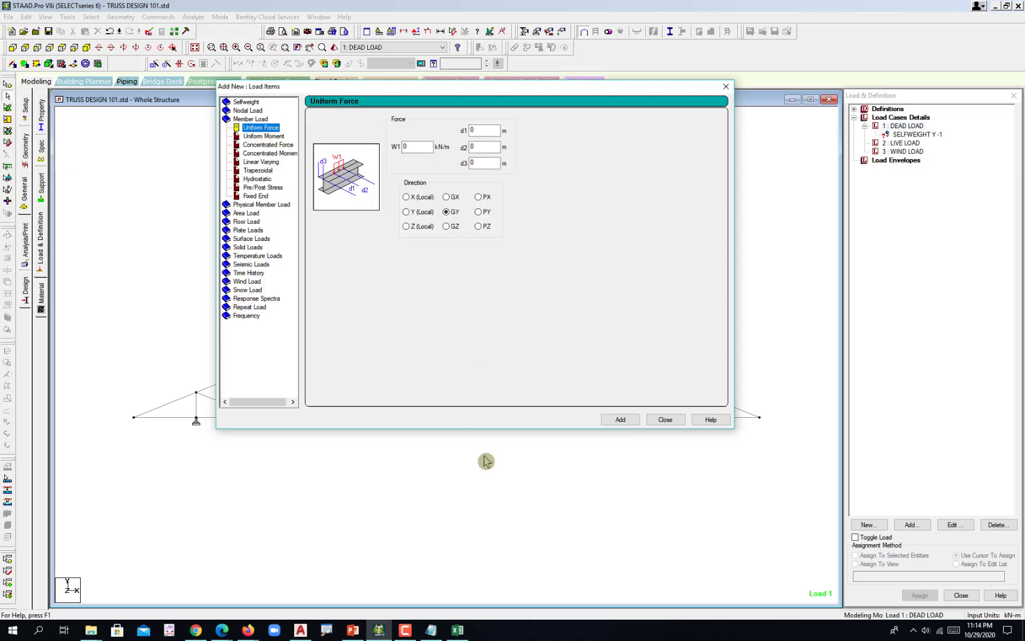
click(458, 629)
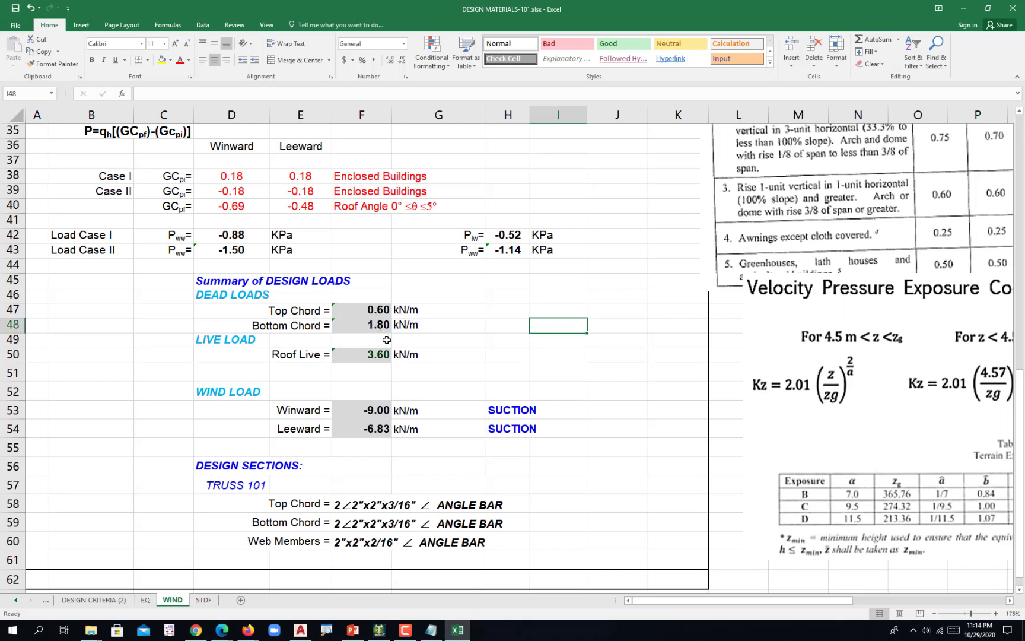
click(963, 9)
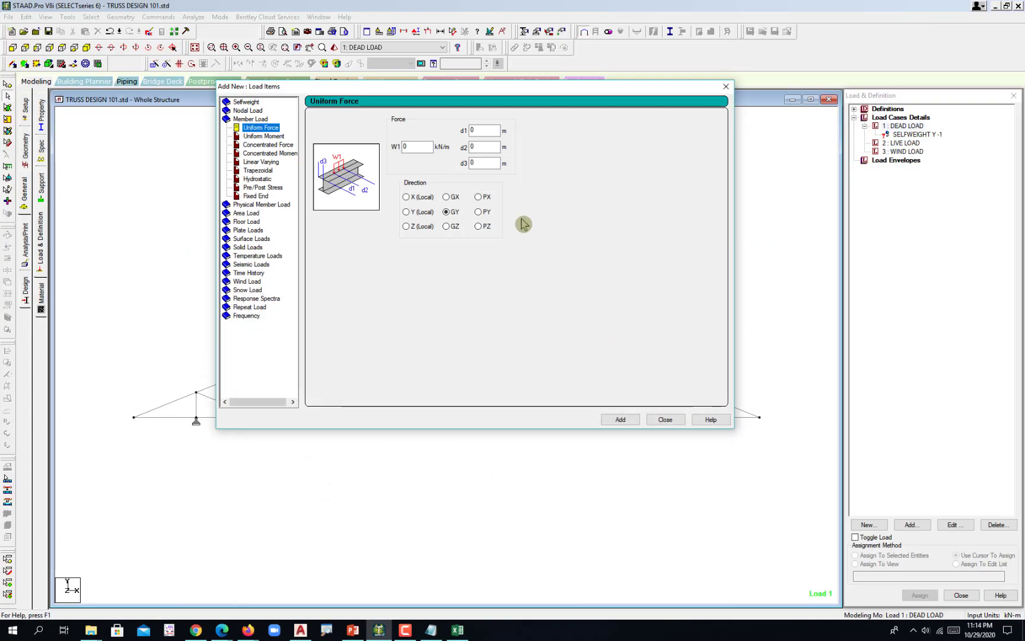
double_click(417, 147)
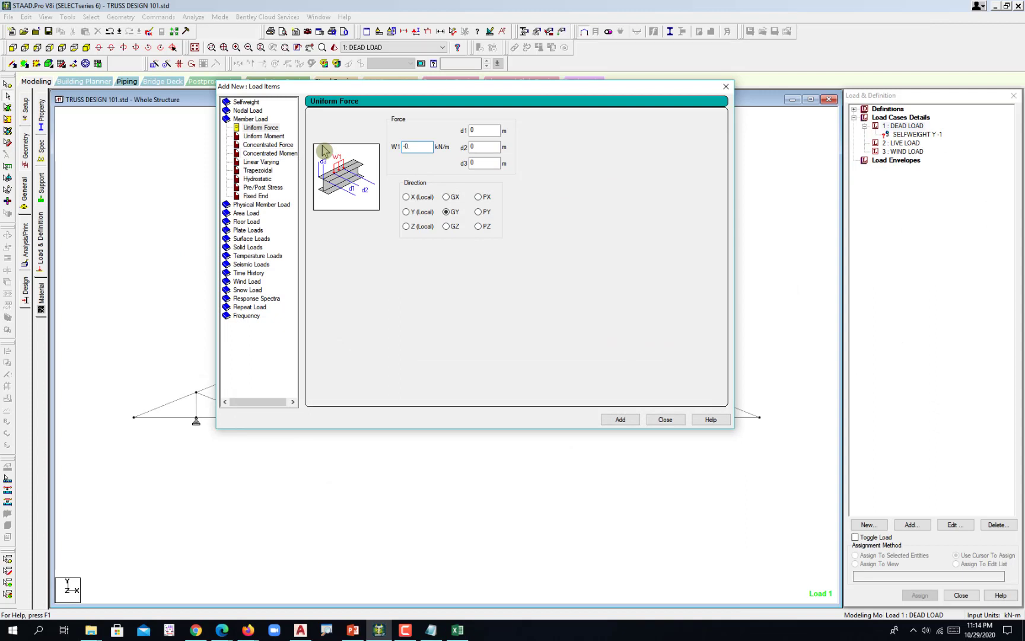
text(6)
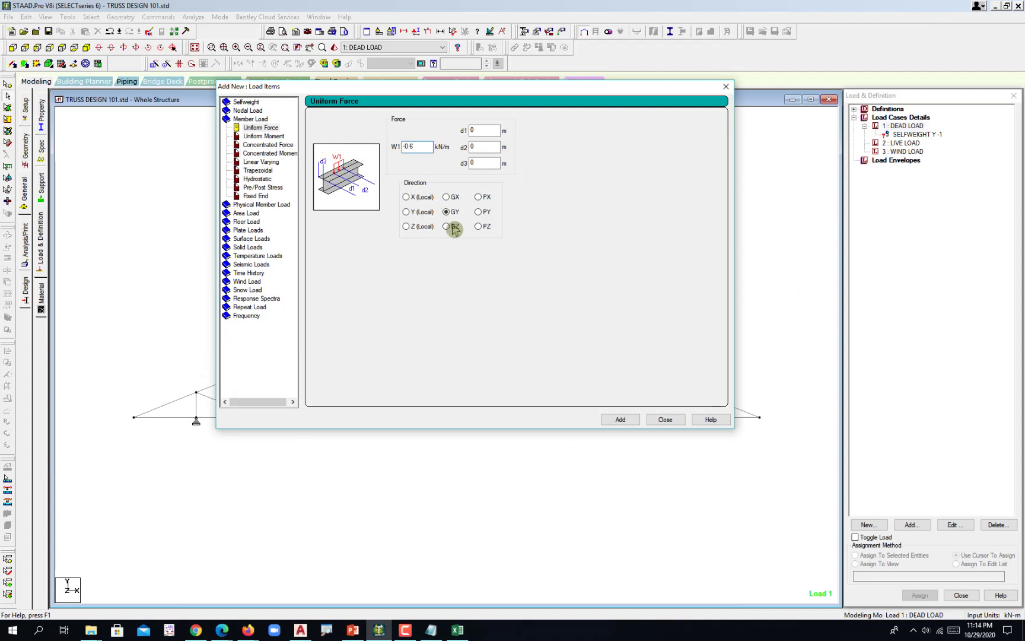
click(636, 422)
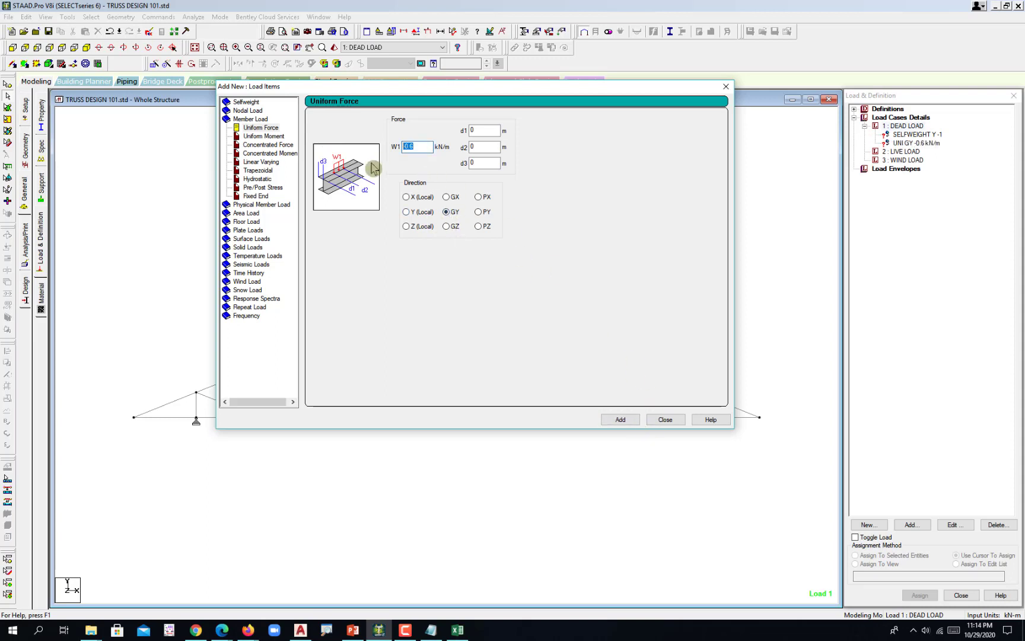
text(-1.8)
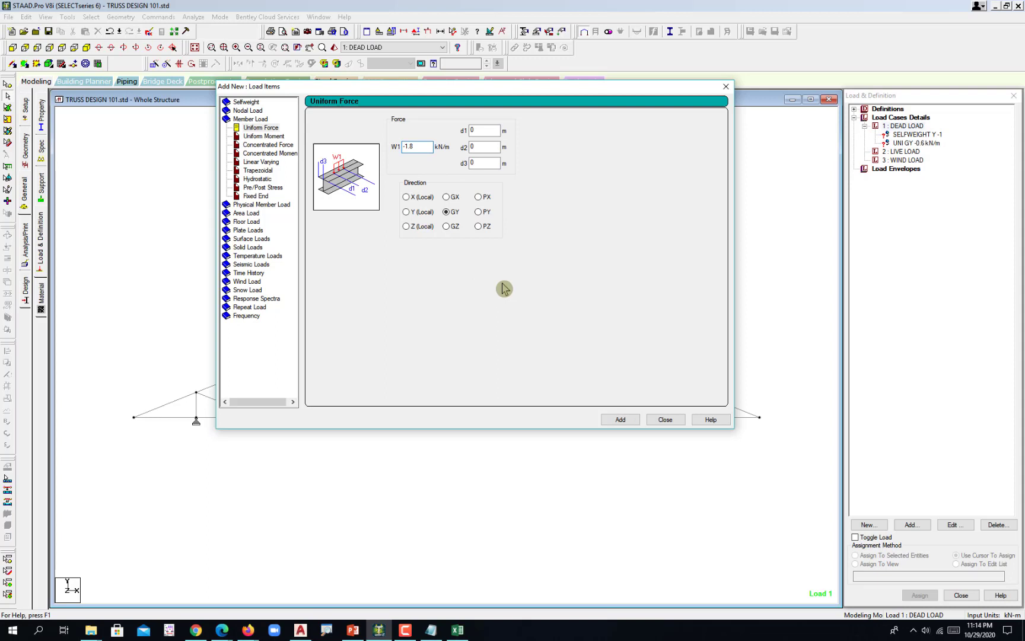
click(634, 422)
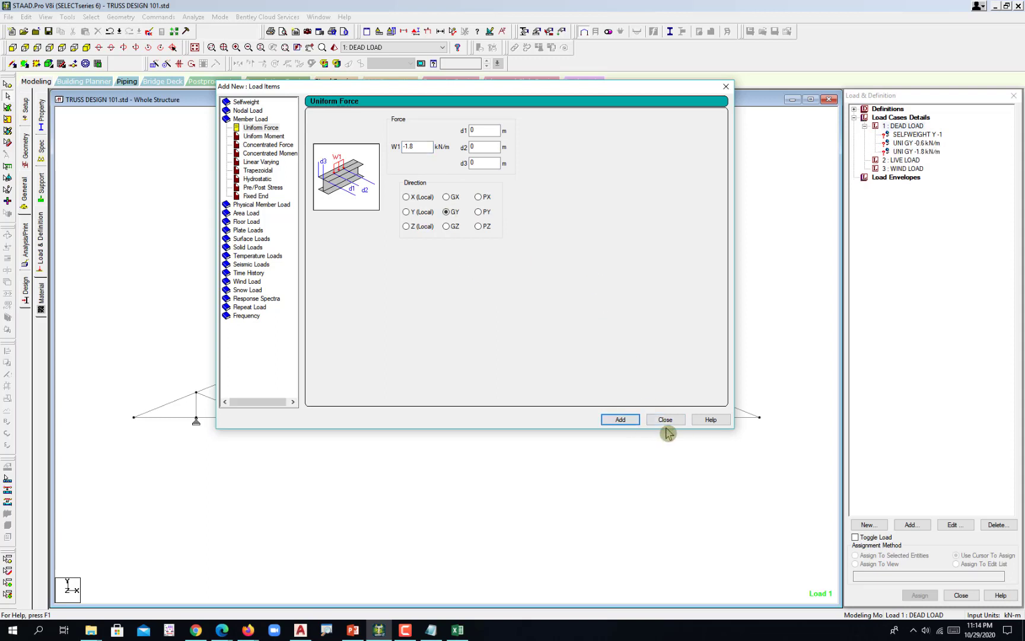
Step: Review the design loads in Excel, then make 2 : LIVE LOAD the current case
click(665, 419)
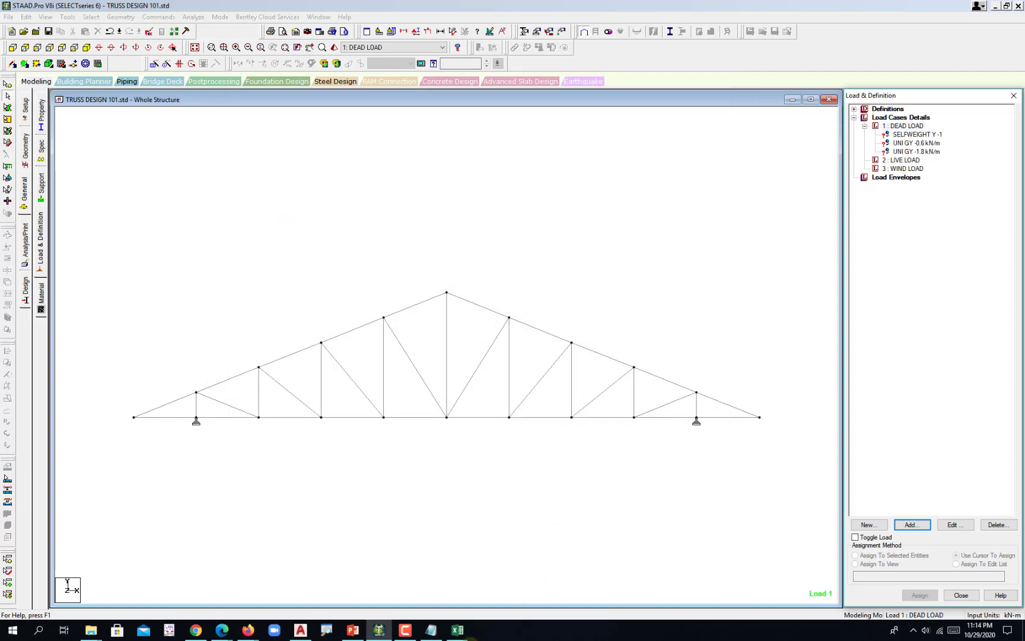
click(457, 630)
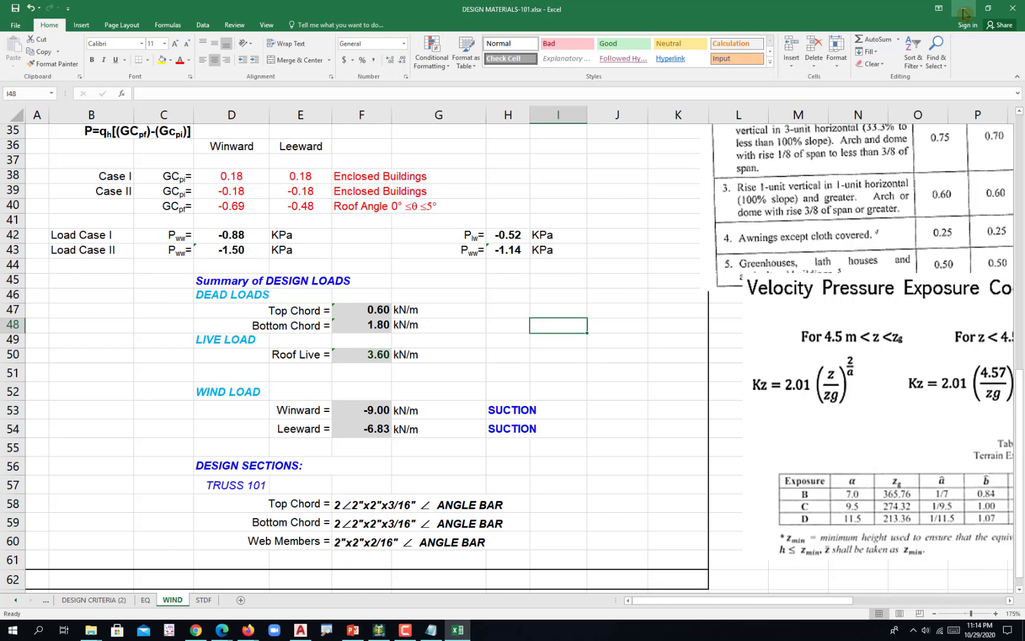
click(964, 10)
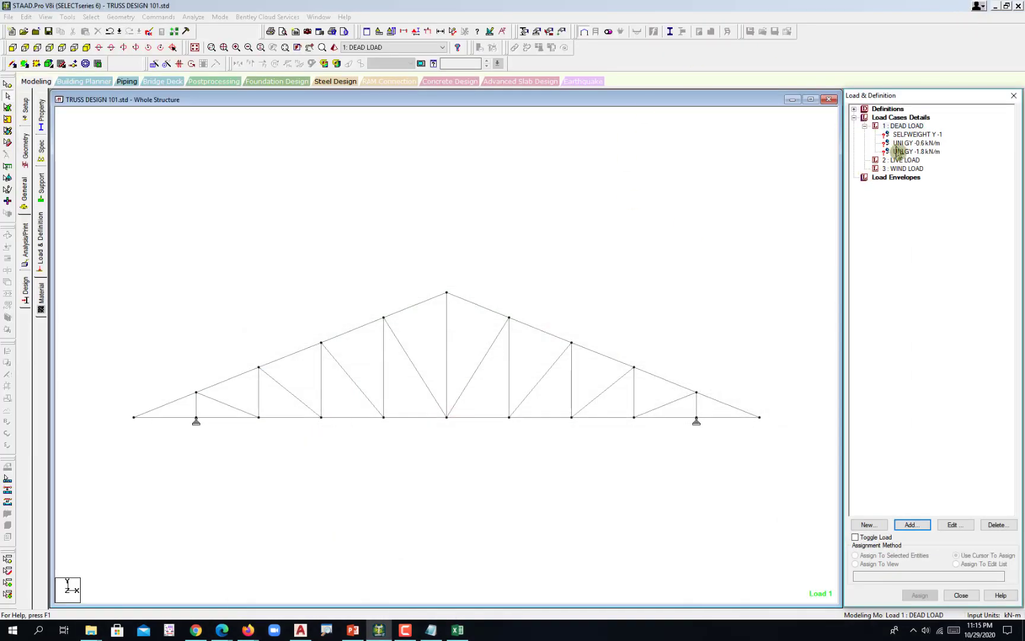
click(902, 160)
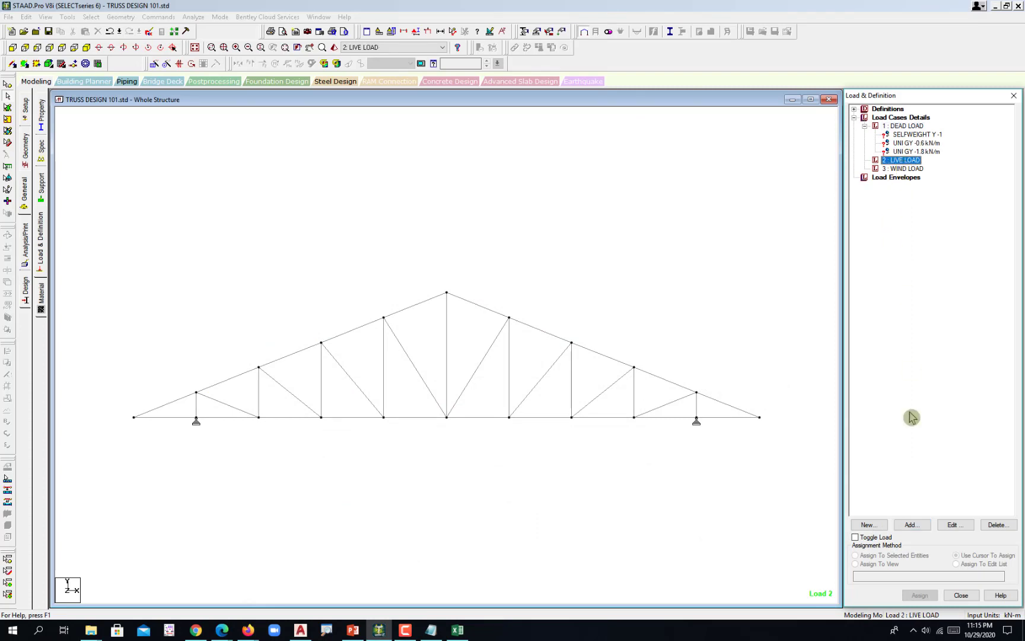
Step: Add a -3.6 kN/m uniform GY member force to LIVE LOAD, then select WIND LOAD
click(912, 526)
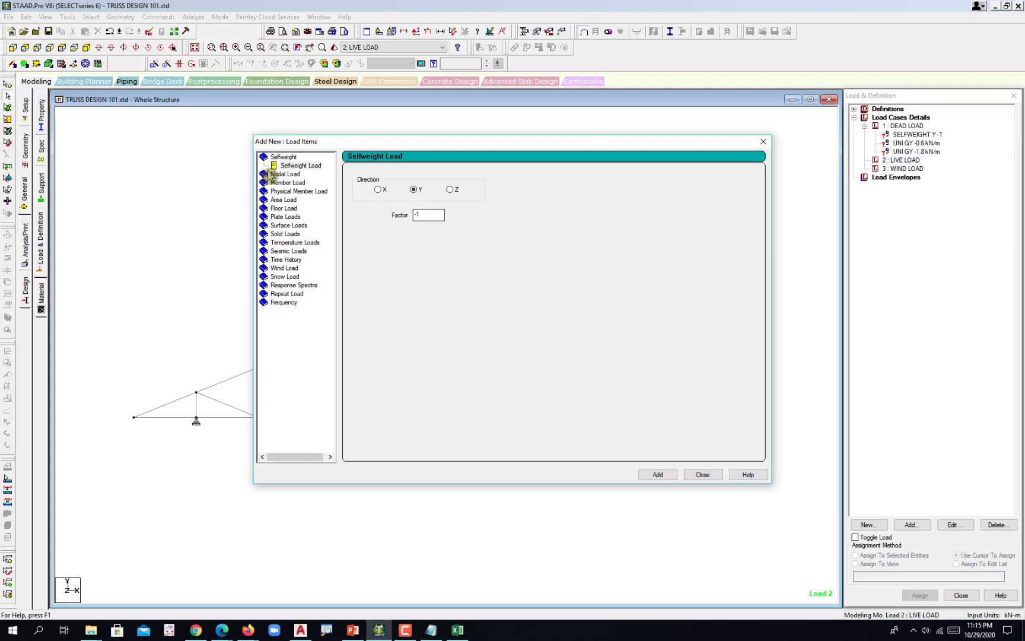
click(287, 183)
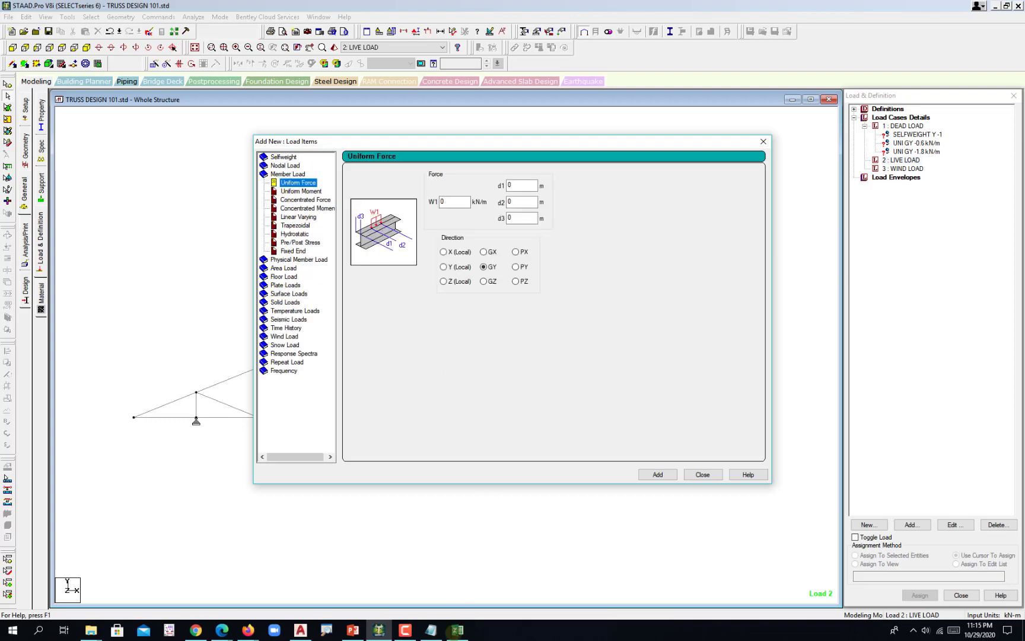
click(457, 630)
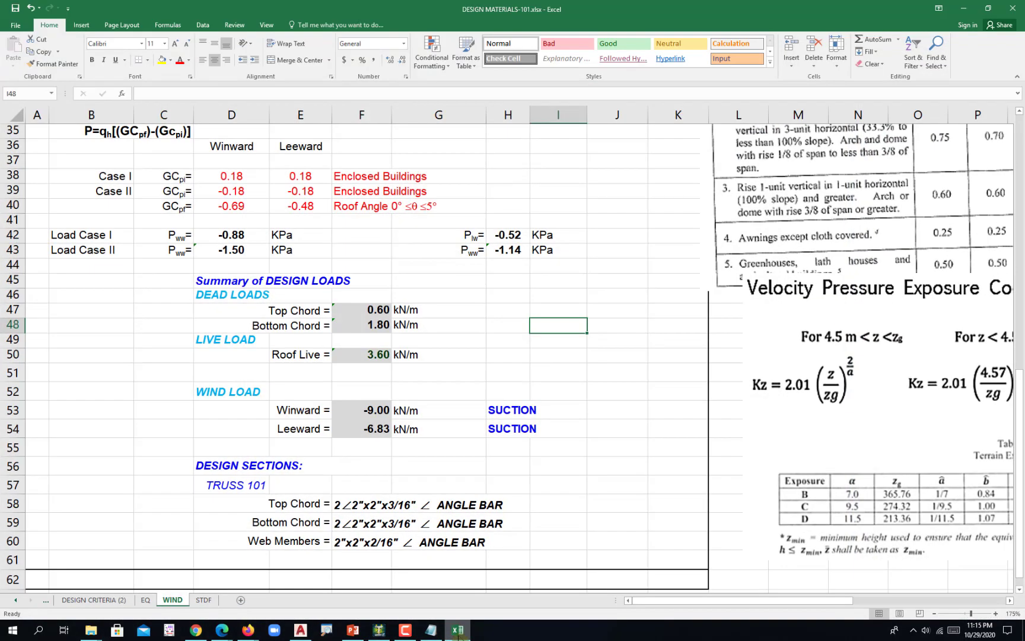
click(457, 630)
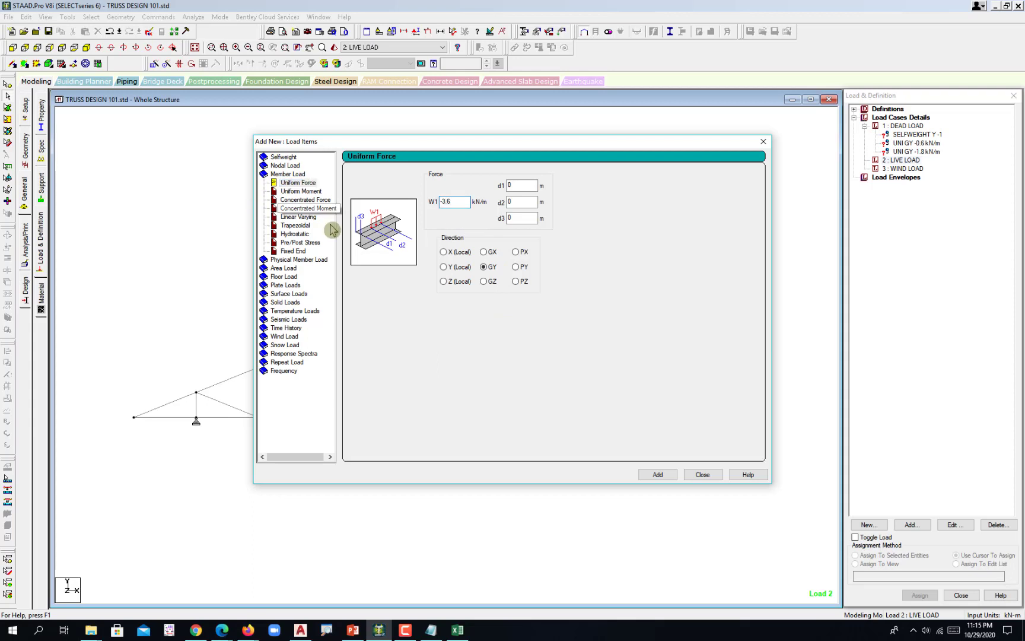
click(658, 477)
click(701, 477)
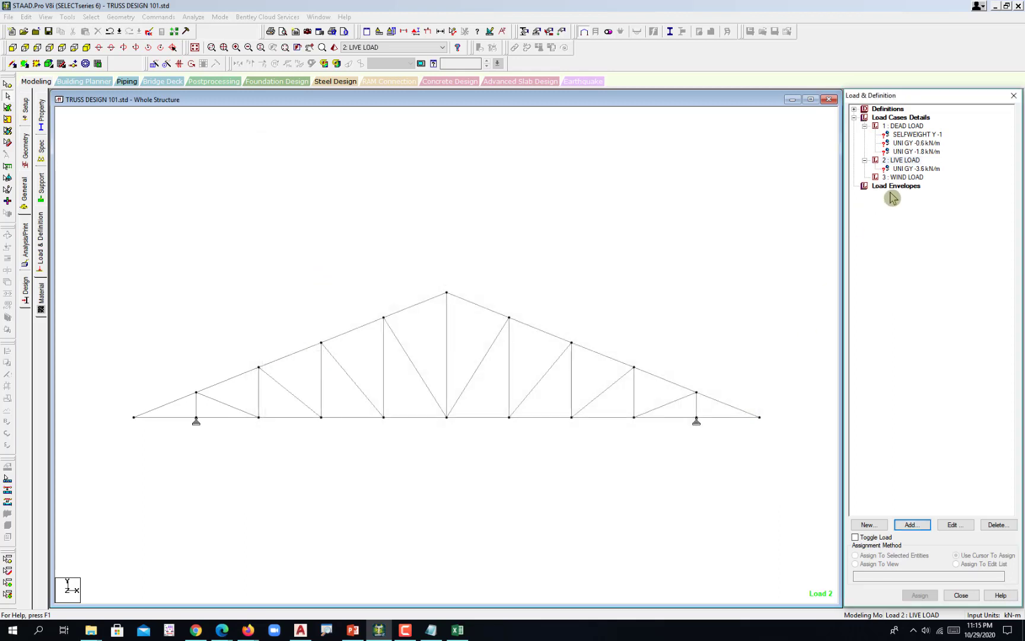
click(902, 177)
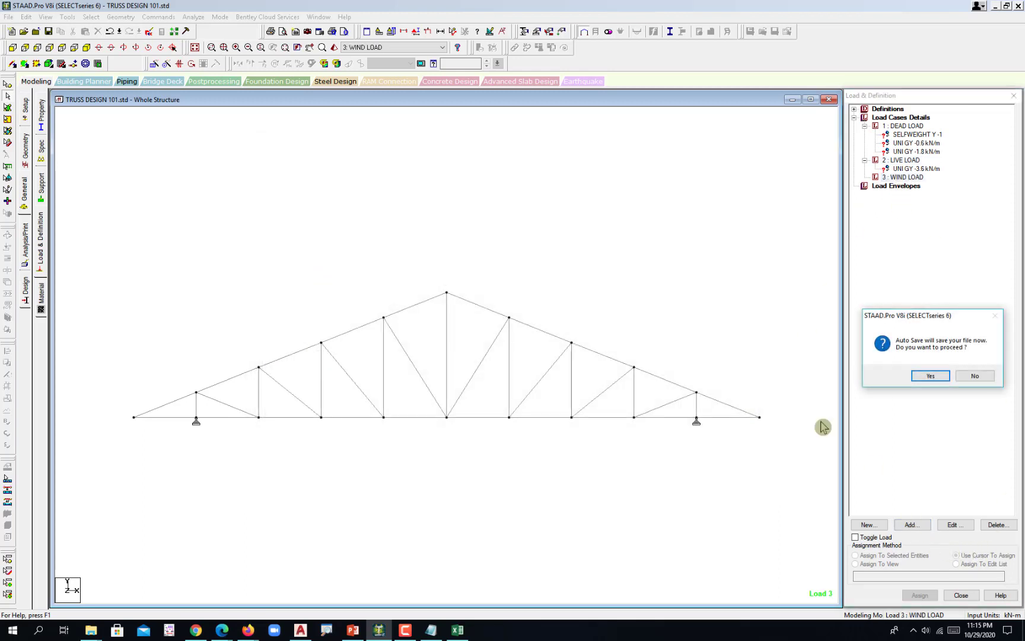
Step: Accept the auto save, begin adding WIND LOAD items, and view the Excel wind sheet
click(925, 374)
click(449, 328)
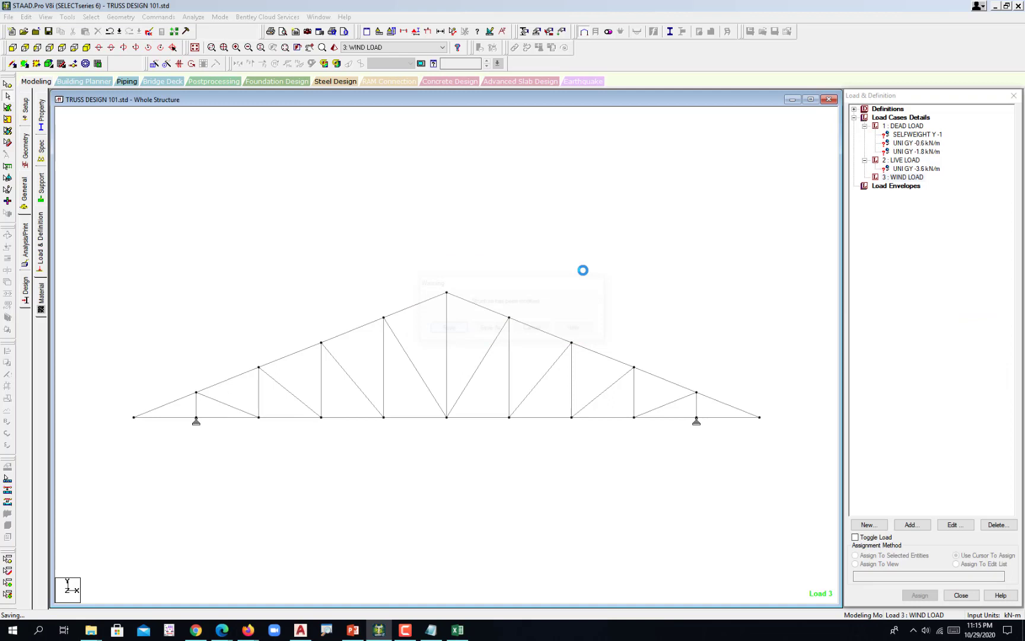
click(912, 525)
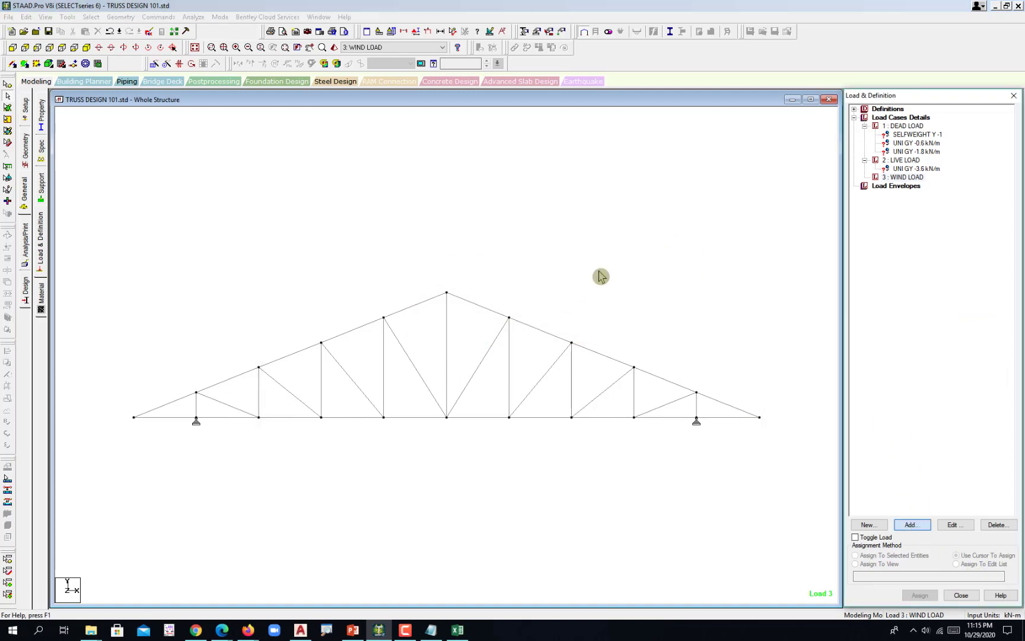
drag(586, 147, 473, 132)
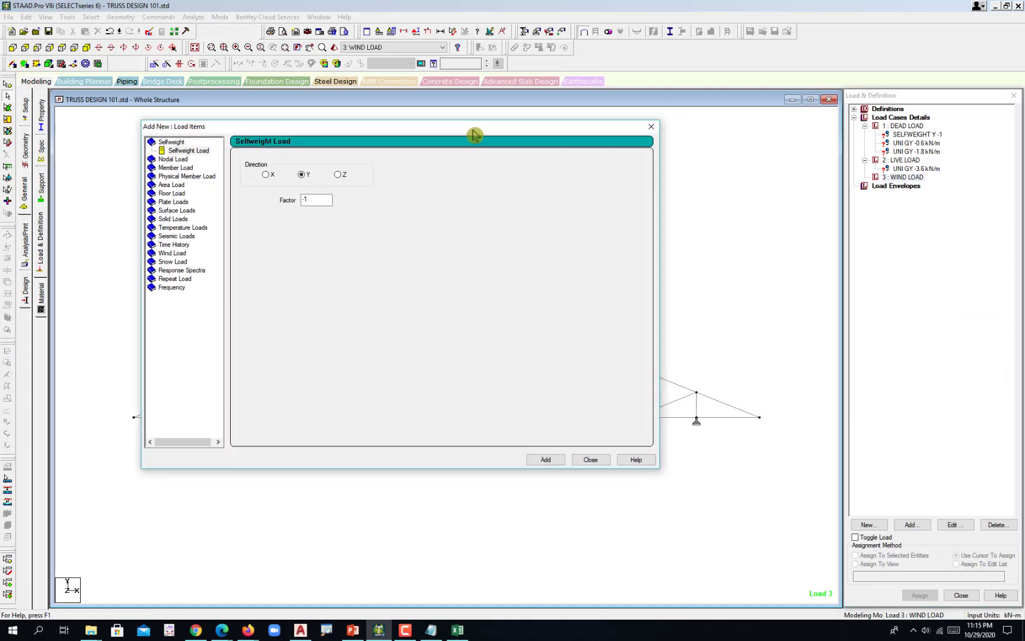
click(458, 630)
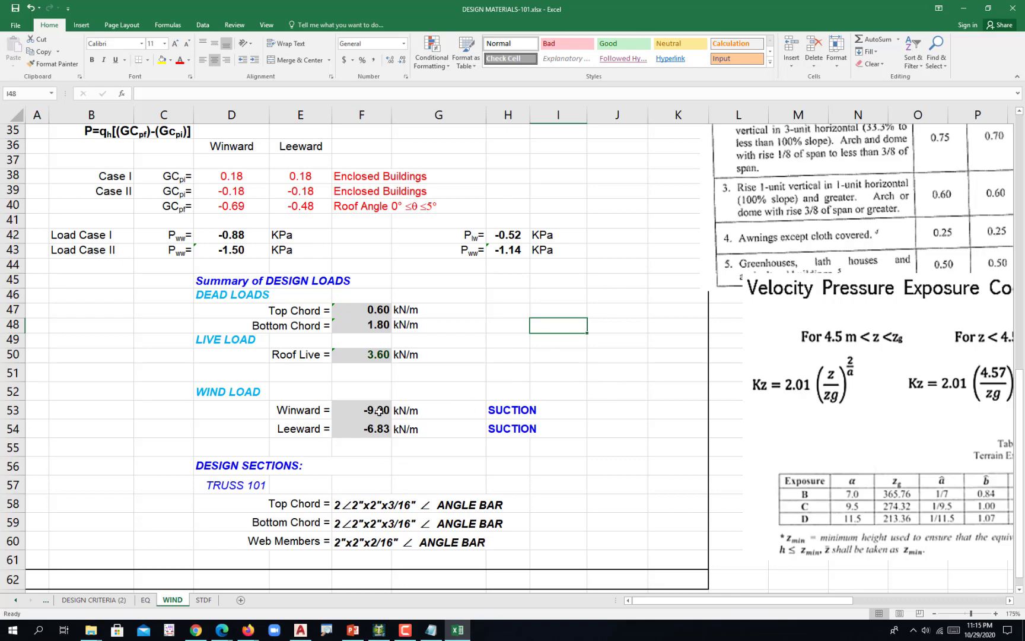
Step: Review the Excel wind sheet, moving the Design Wind Loads picture, then return to STAAD.Pro
ctrl+scroll(534, 446, down, 6)
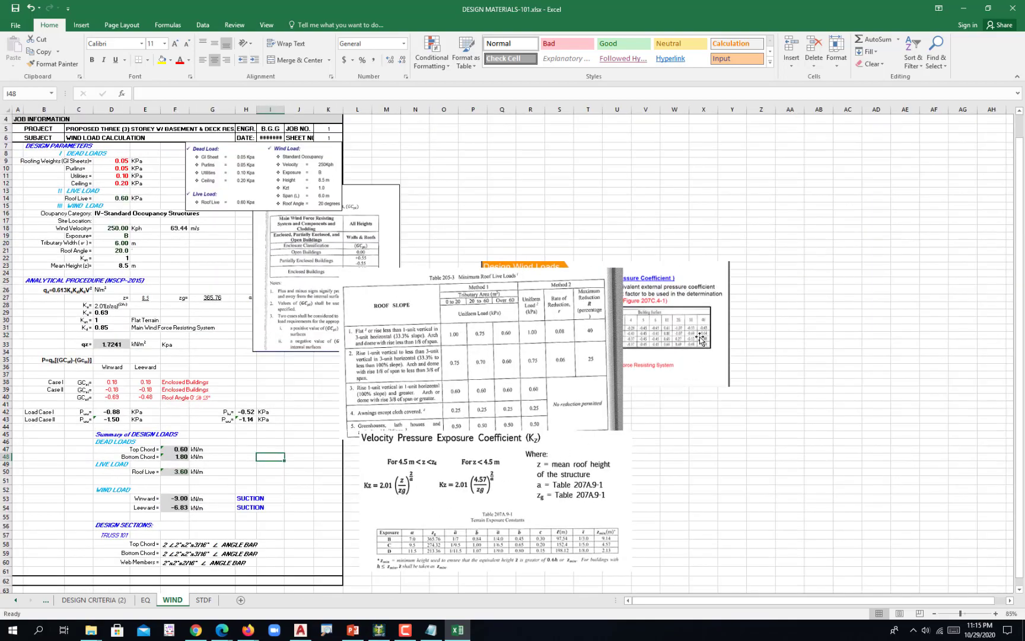
drag(700, 340, 284, 432)
ctrl+scroll(136, 451, up, 3)
ctrl+scroll(136, 451, up, 11)
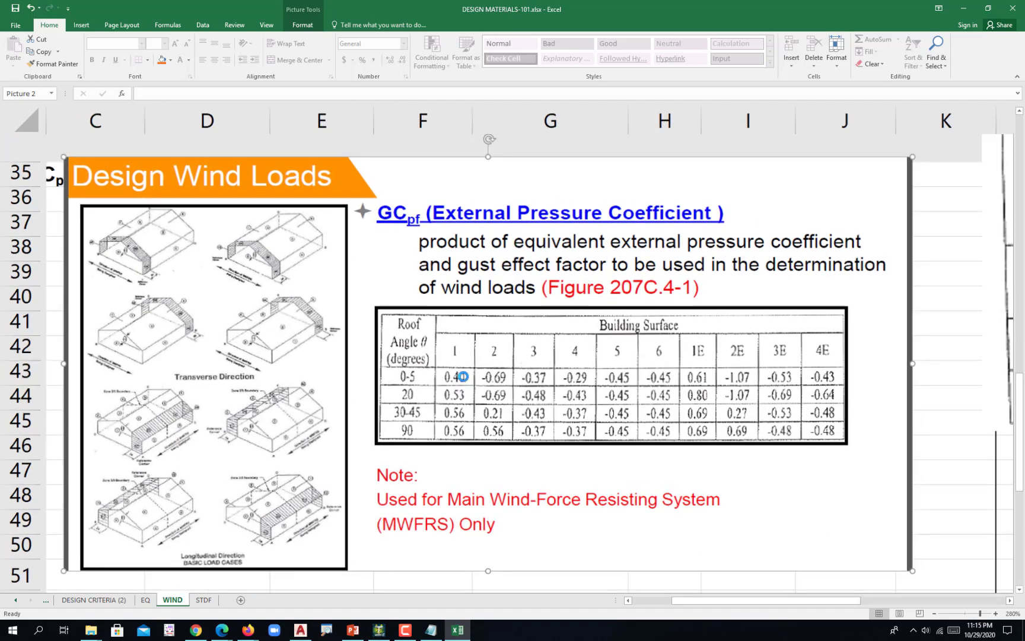
ctrl+scroll(478, 270, down, 4)
scroll(437, 473, down, 4)
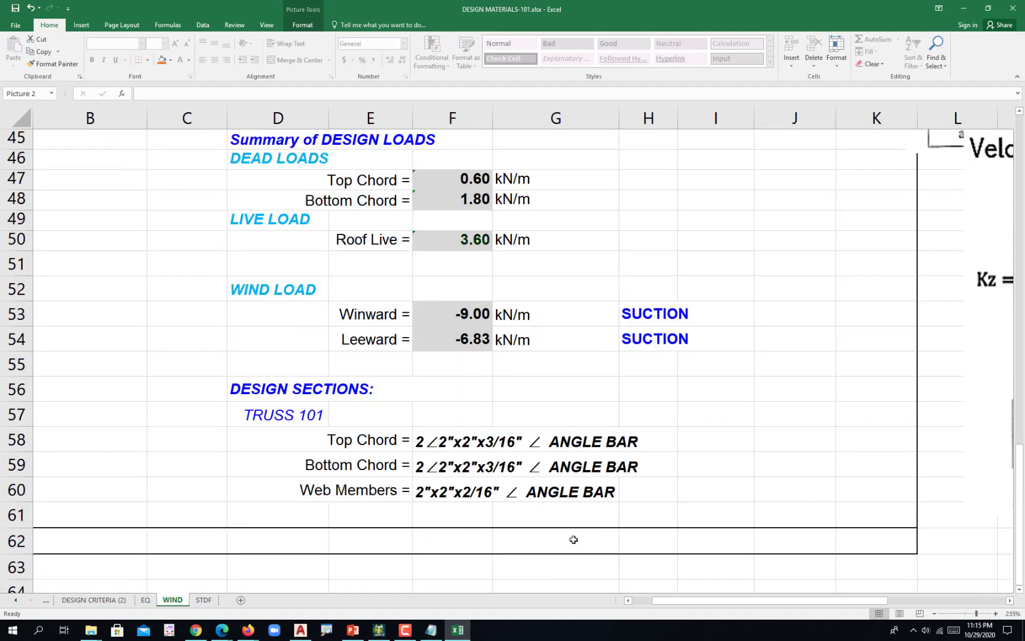
ctrl+scroll(573, 539, up, 4)
ctrl+scroll(567, 509, down, 2)
scroll(546, 509, down, 2)
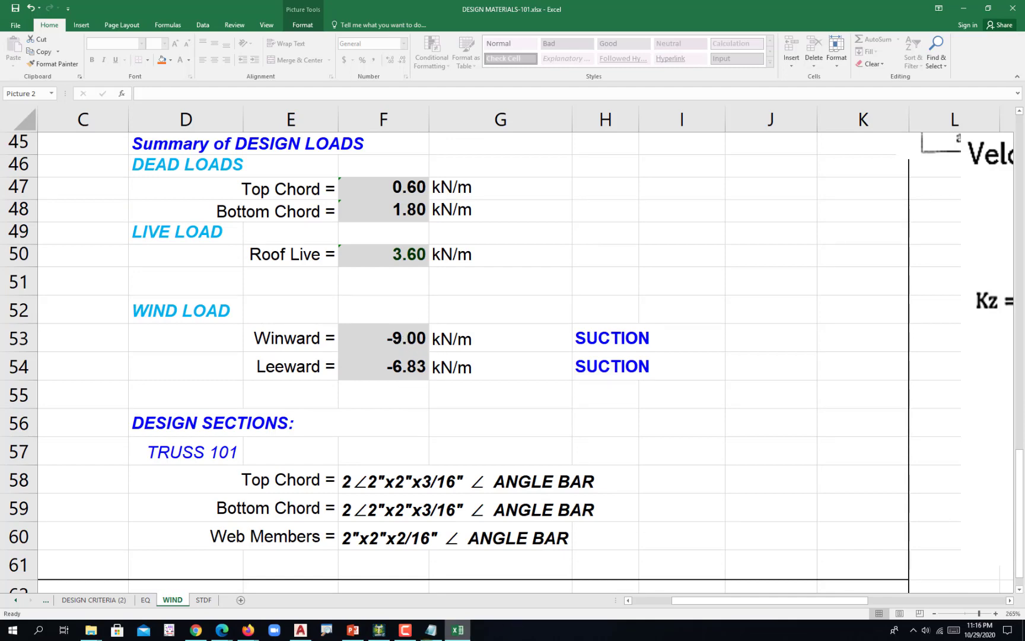
mouse_move(382, 635)
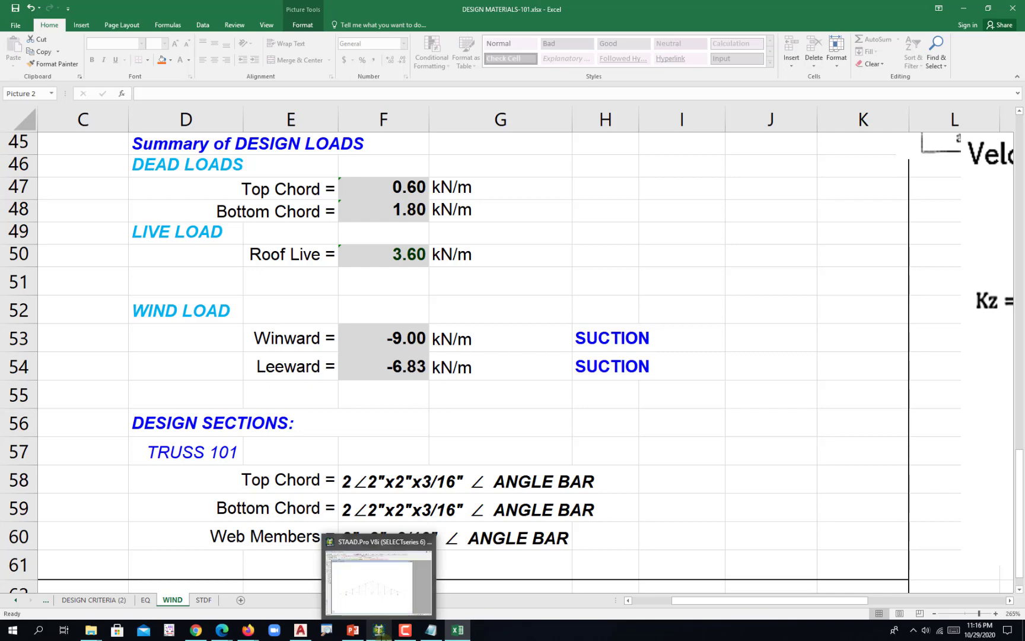
click(381, 631)
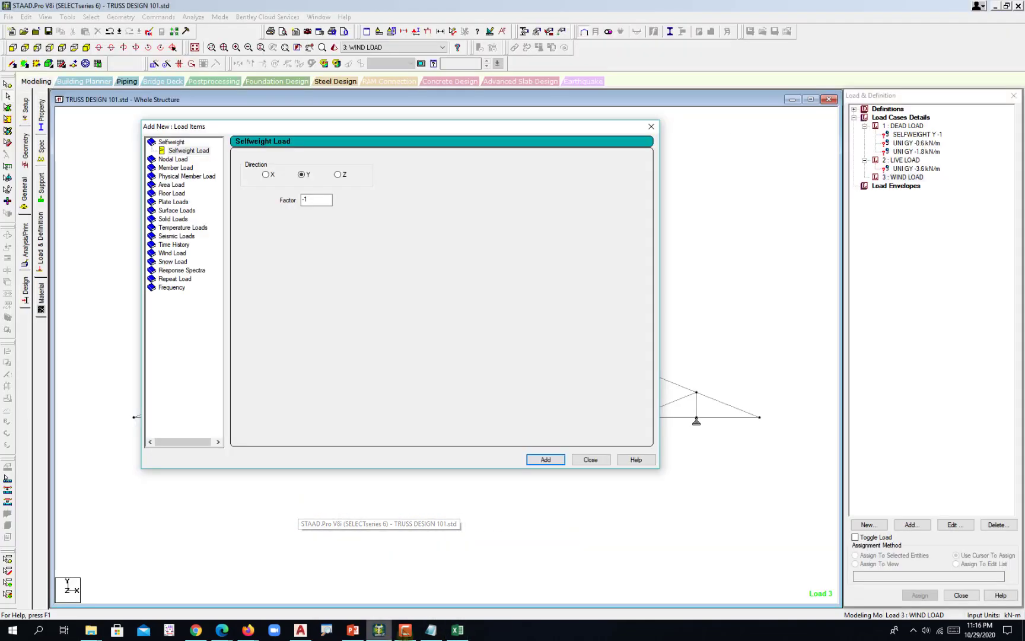
Step: Give WIND LOAD uniform Y (Local) member forces of W1 = 9 and 6.83 kN/m
click(172, 167)
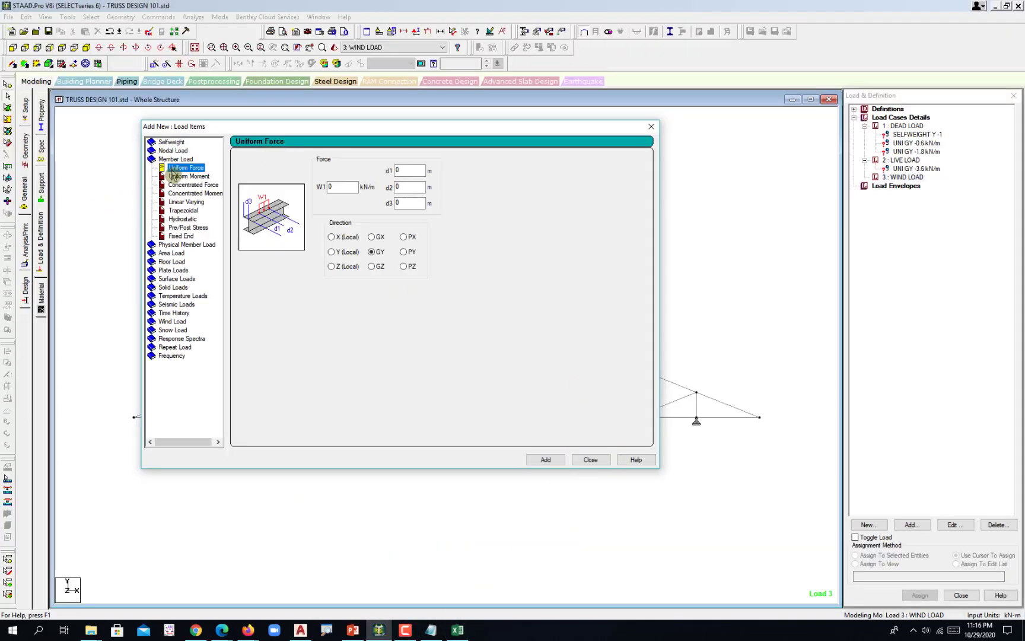
click(331, 252)
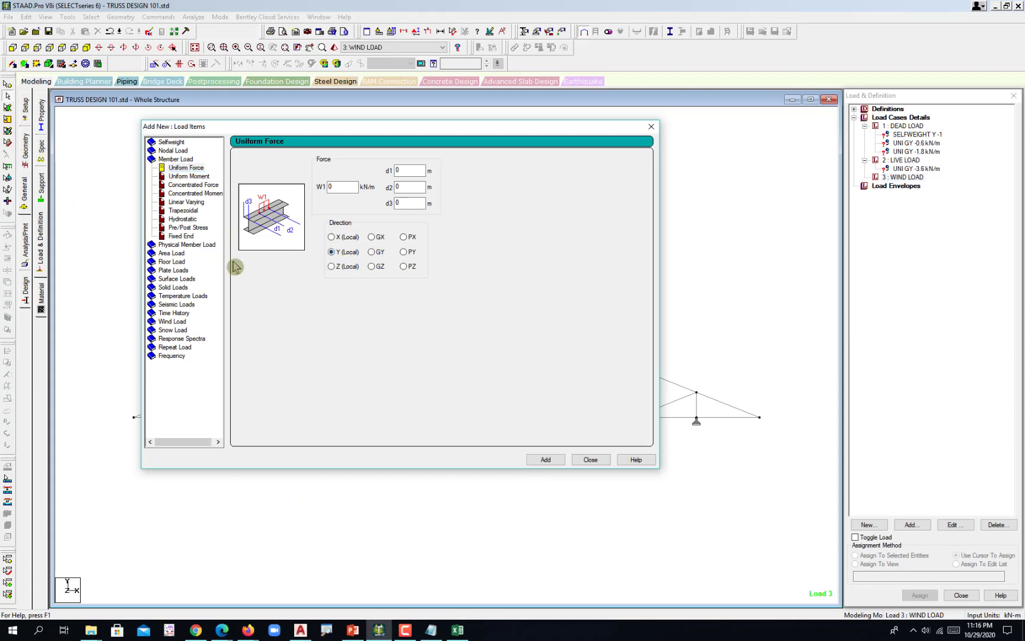
double_click(332, 186)
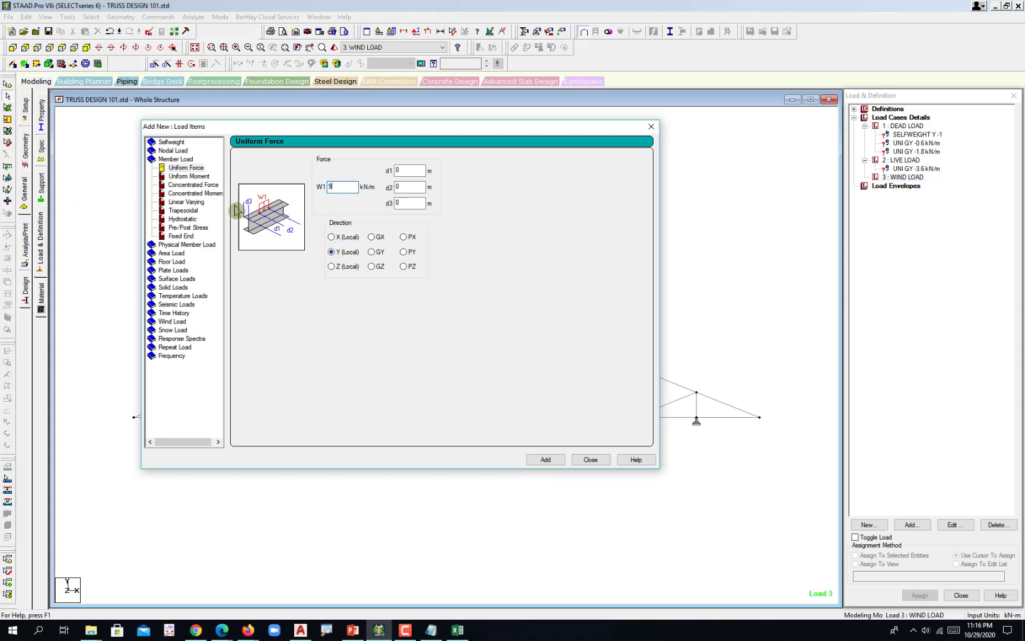
click(542, 461)
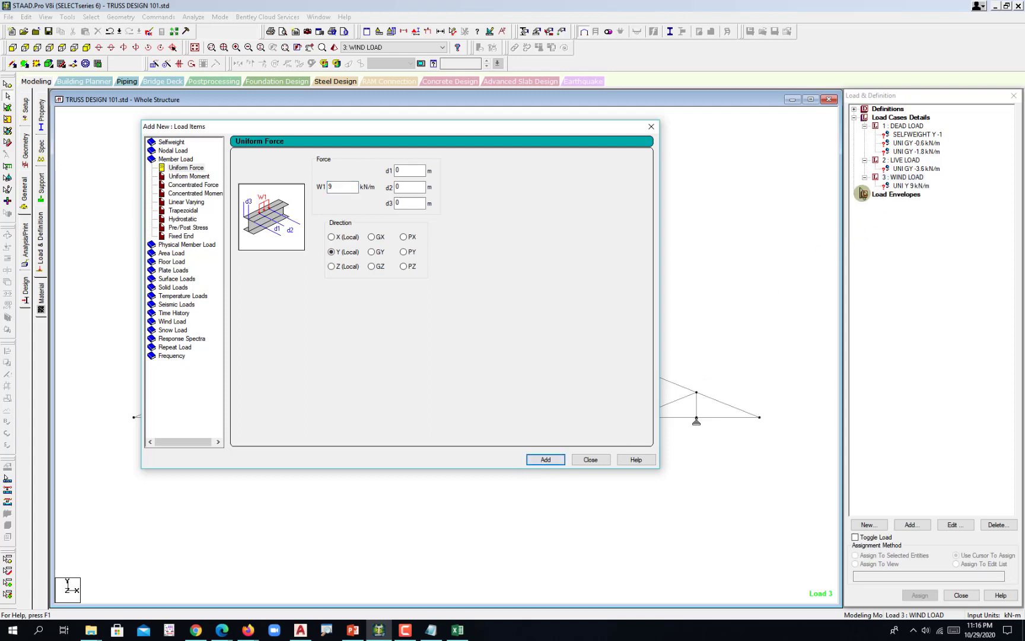
double_click(350, 188)
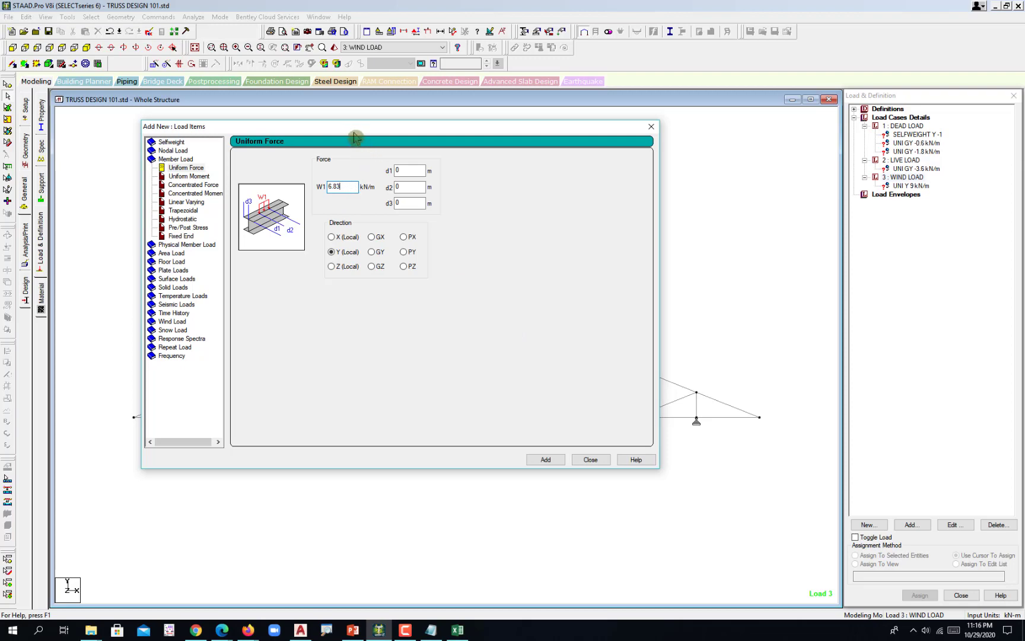
drag(354, 137, 357, 144)
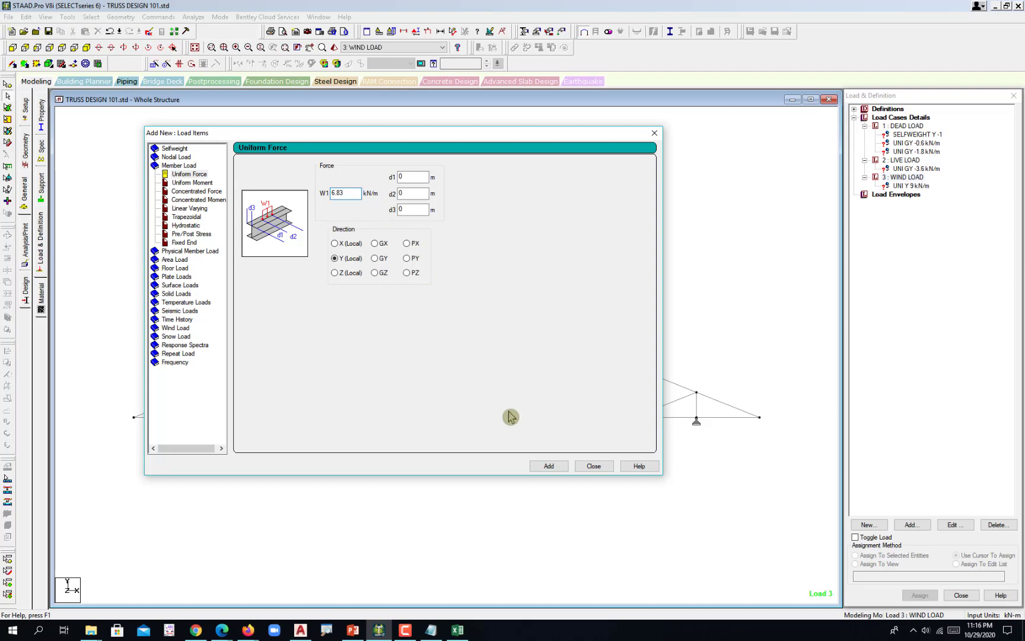
click(558, 466)
click(590, 467)
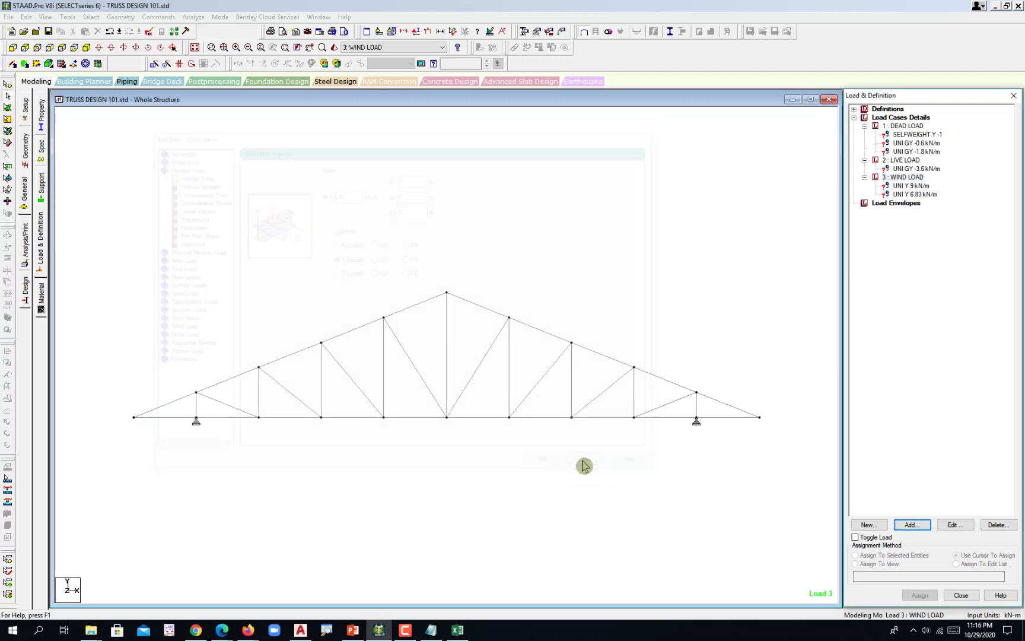
middle_drag(601, 374, 648, 314)
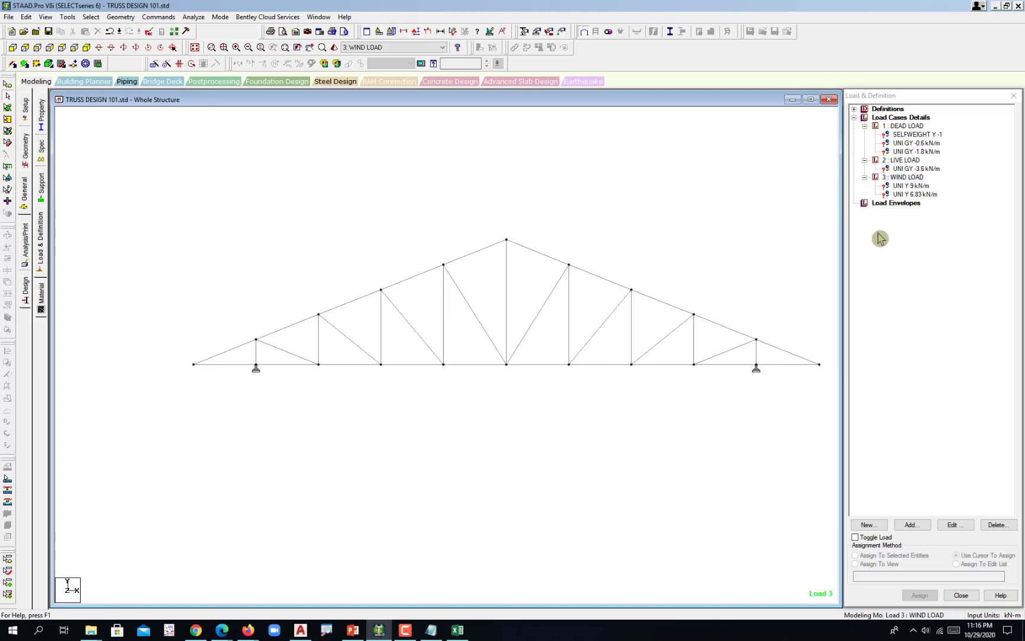
Step: Assign the DEAD LOAD SELFWEIGHT Y -1 to all truss members, 1 To 37
middle_drag(796, 298, 768, 294)
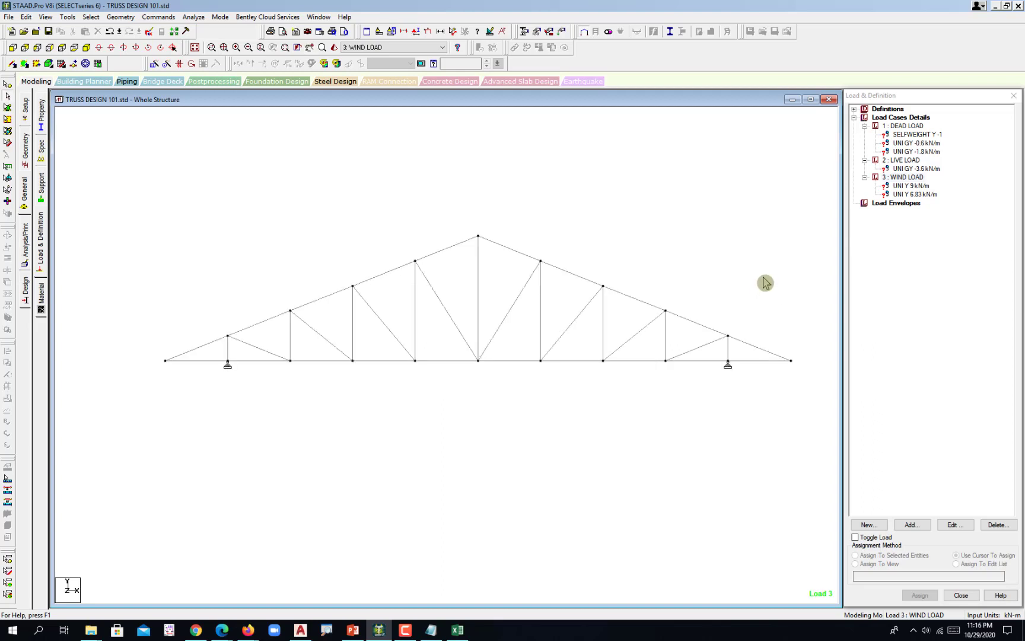
click(904, 136)
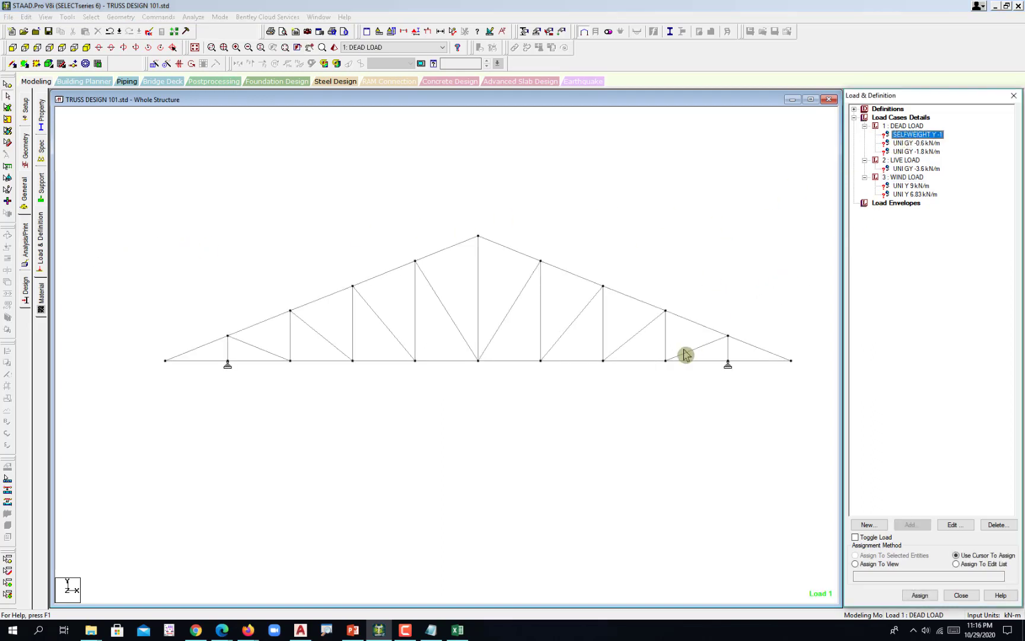
click(864, 567)
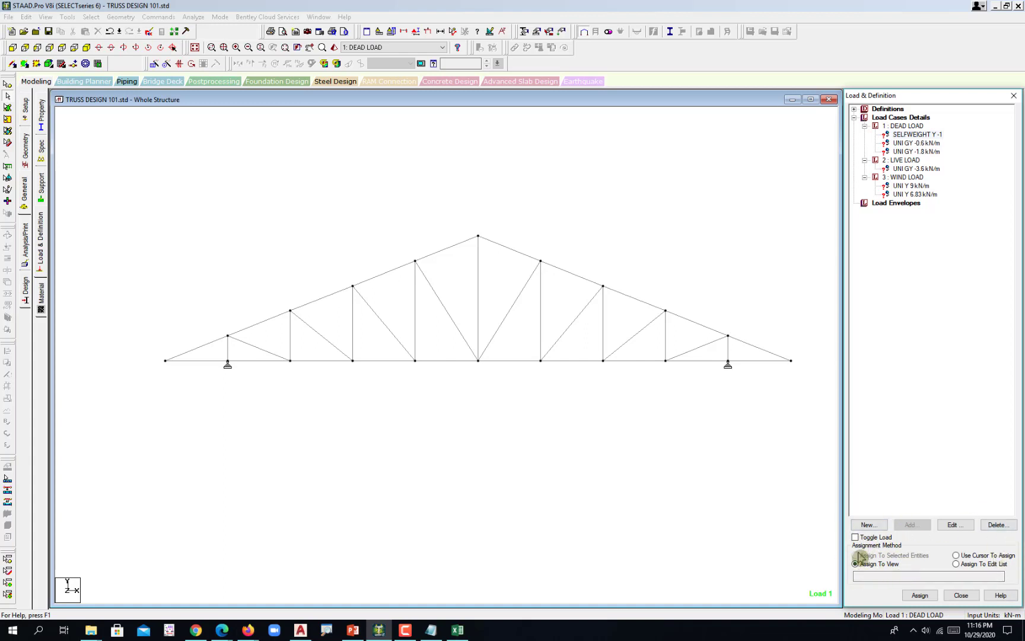
click(919, 595)
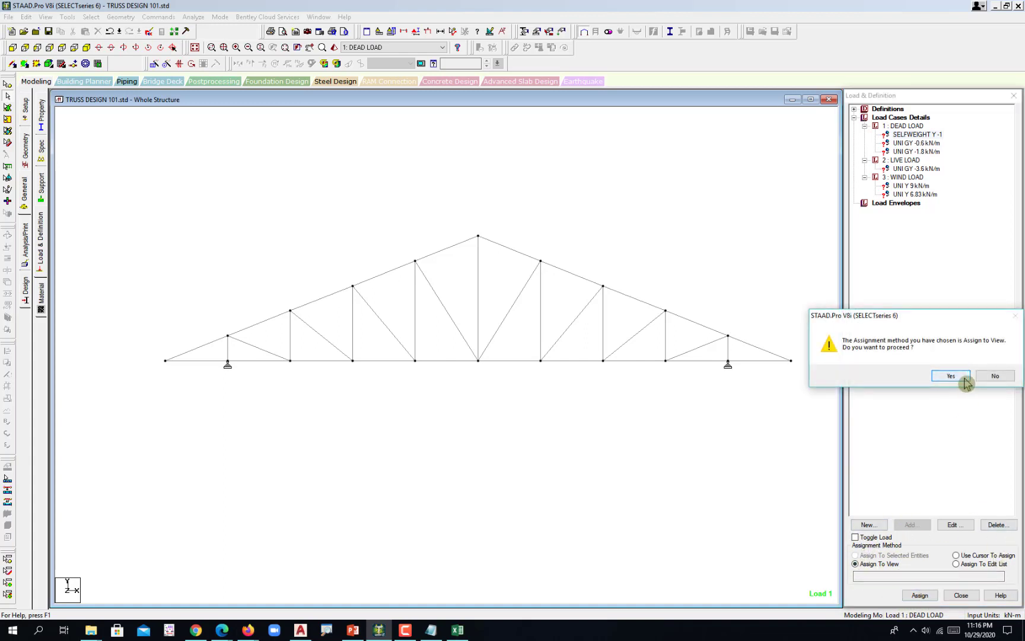
click(951, 375)
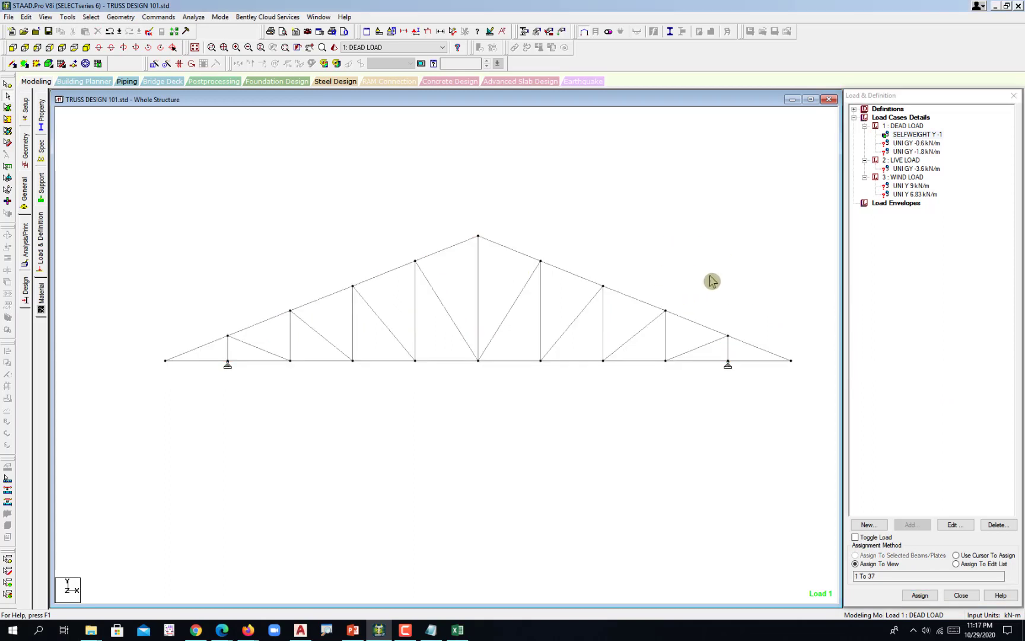
click(916, 145)
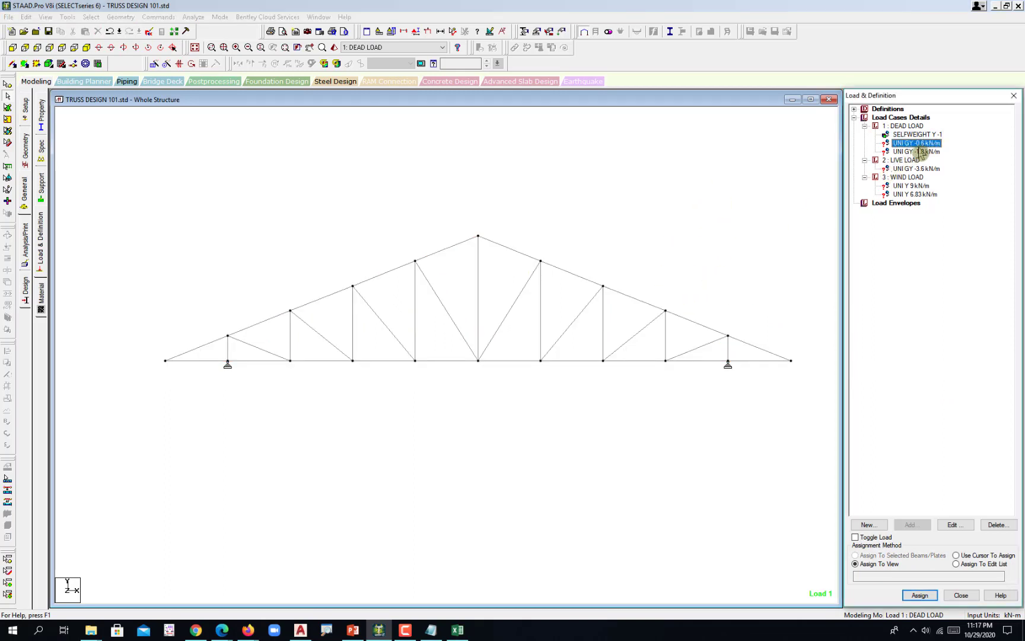
Step: Pick the 0.6 kN/m dead load and select top chord groups G1 _TC-1 and G2 _TC-2 by group name
click(91, 16)
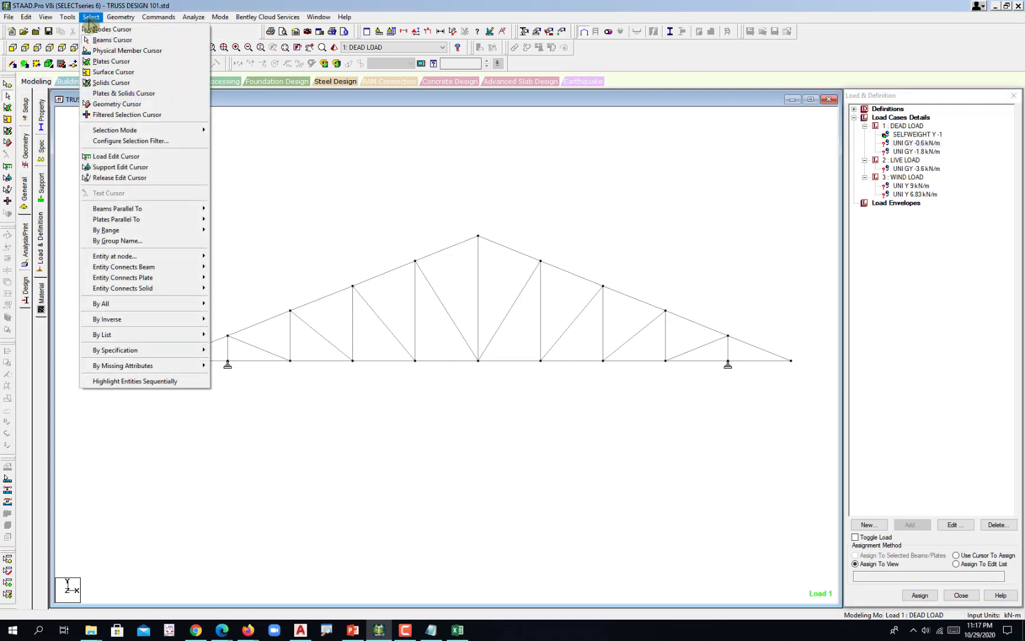
click(118, 240)
drag(151, 110, 153, 73)
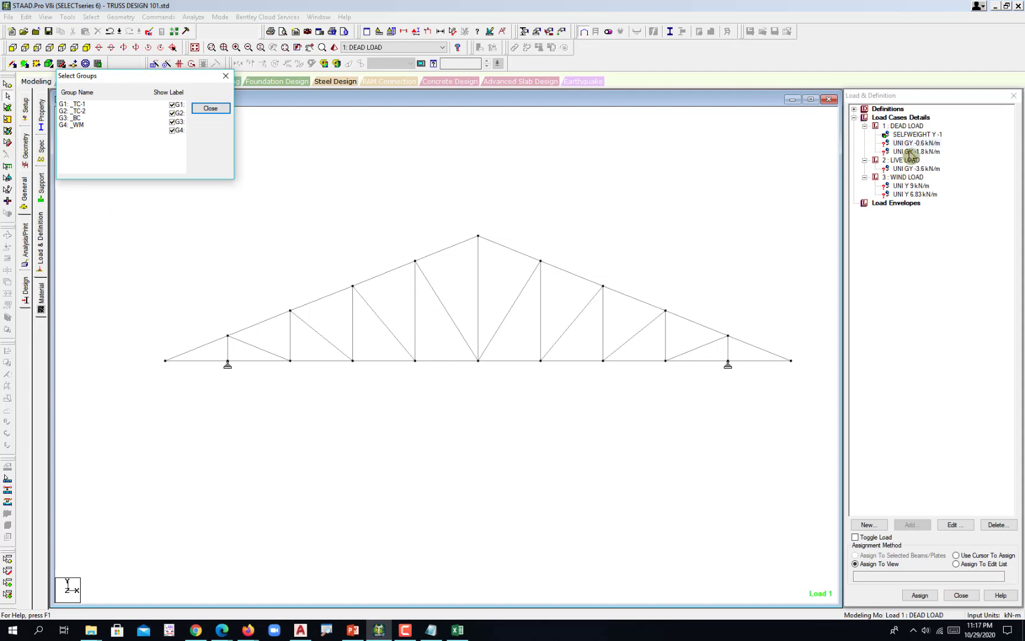
click(917, 144)
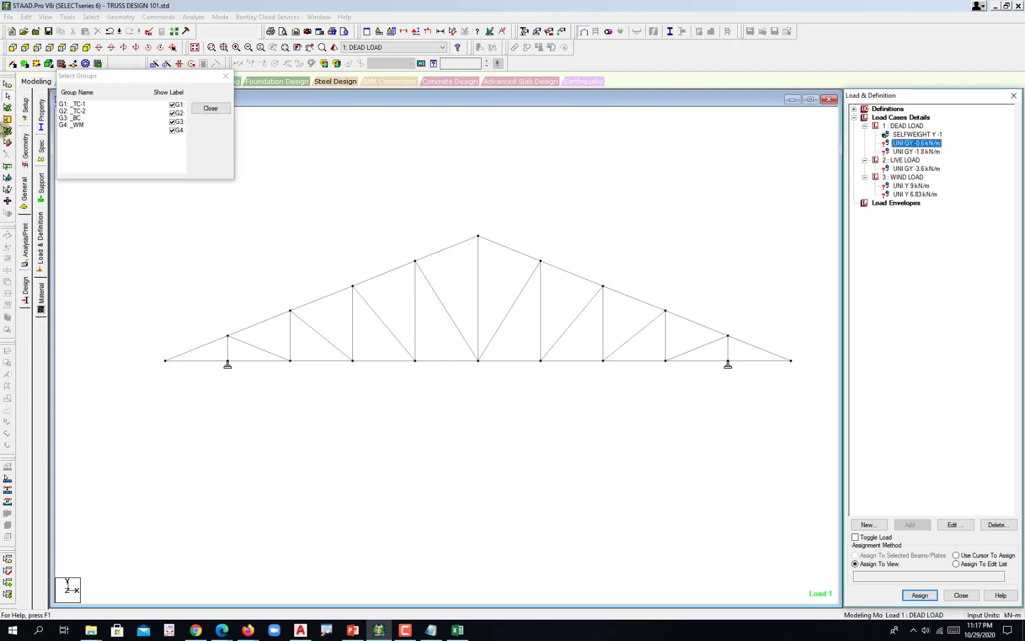
click(71, 104)
ctrl+click(80, 112)
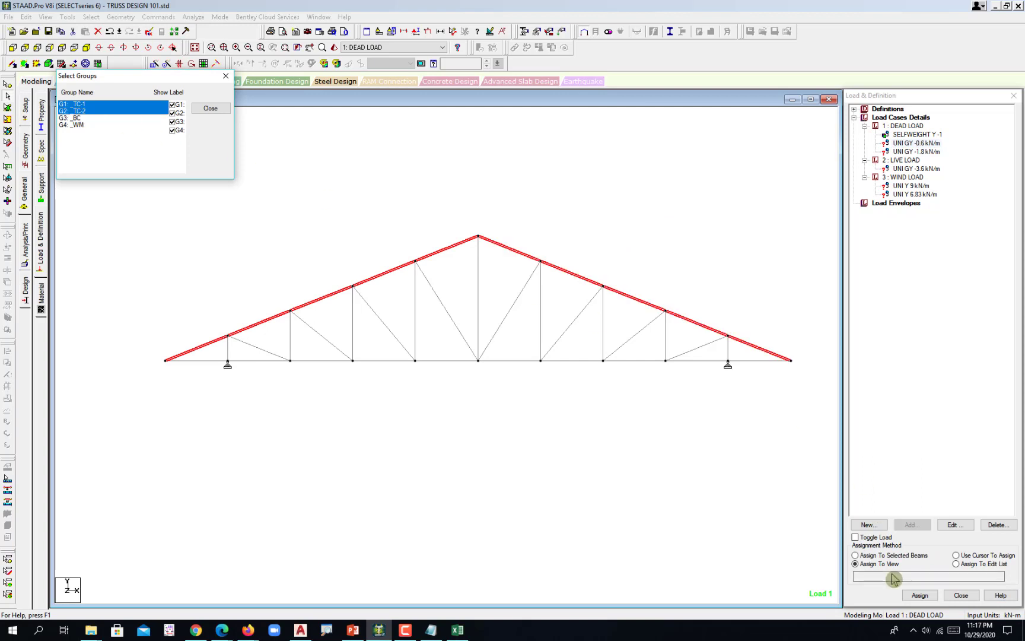
Step: Assign the UNI GY -0.6 kN/m dead load to top chord members 11 To 20
click(900, 558)
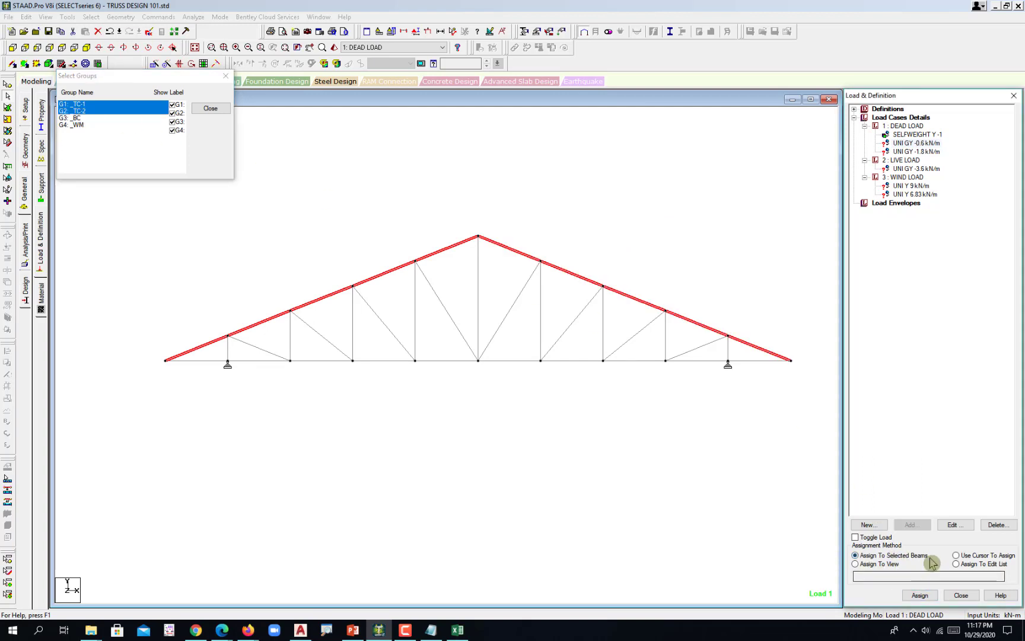
click(921, 596)
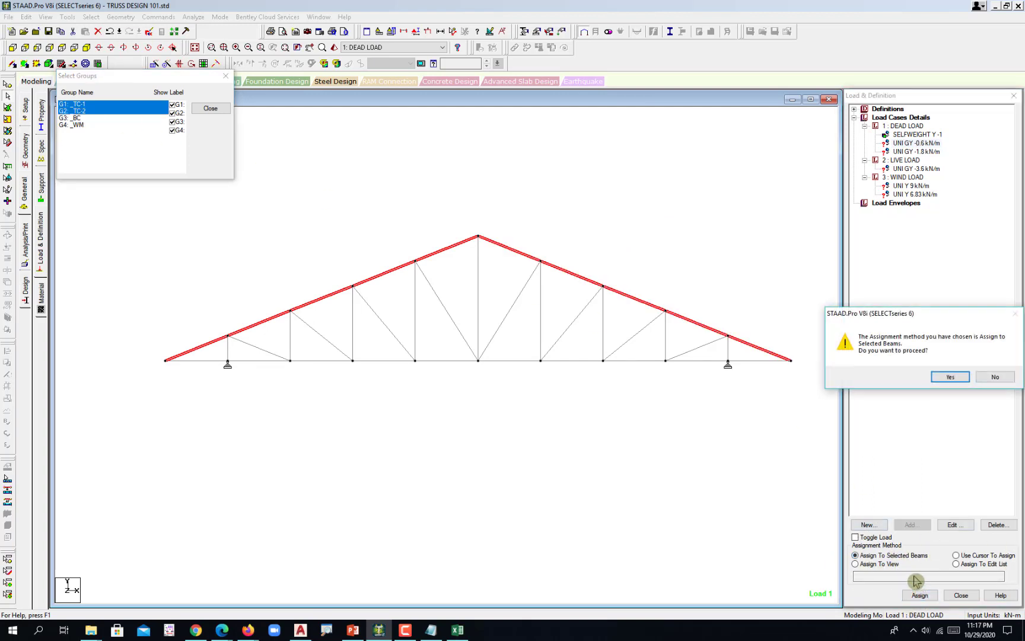
click(956, 382)
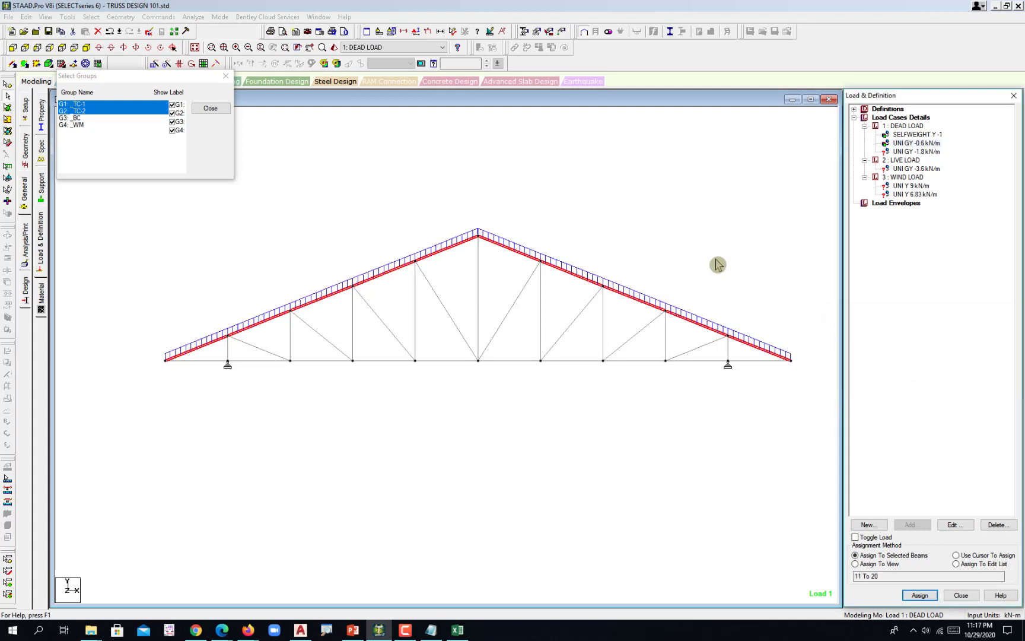
click(595, 245)
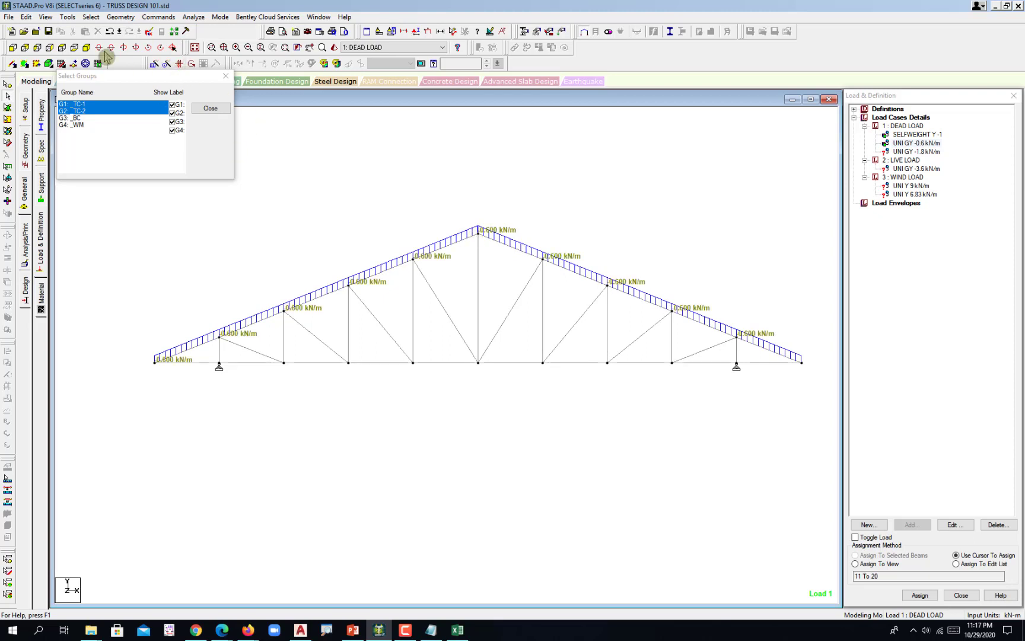
Step: Turn on load value labels in the structure diagram settings
click(45, 16)
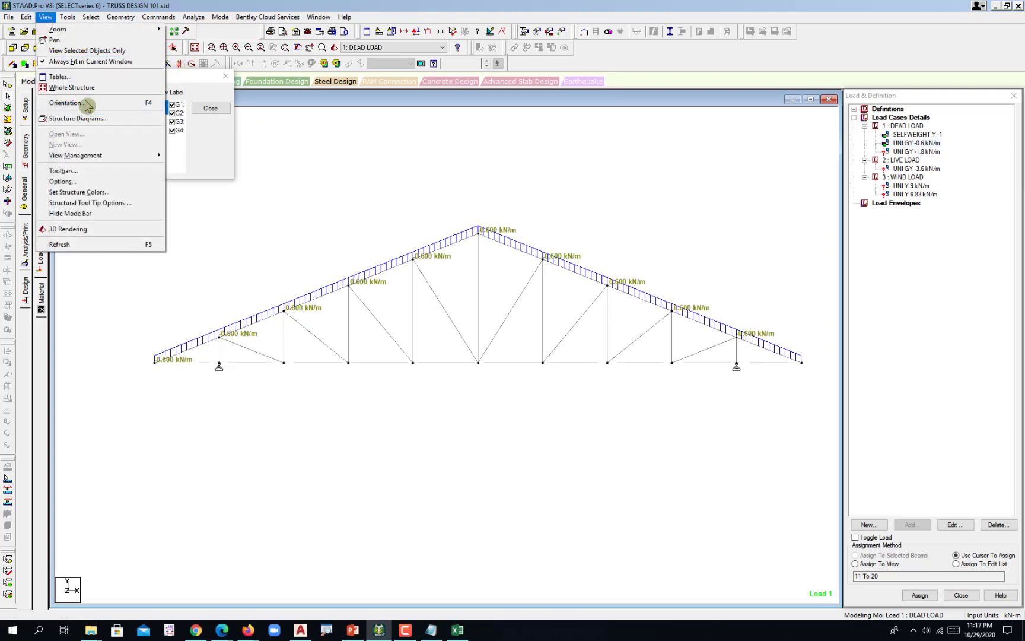
click(87, 120)
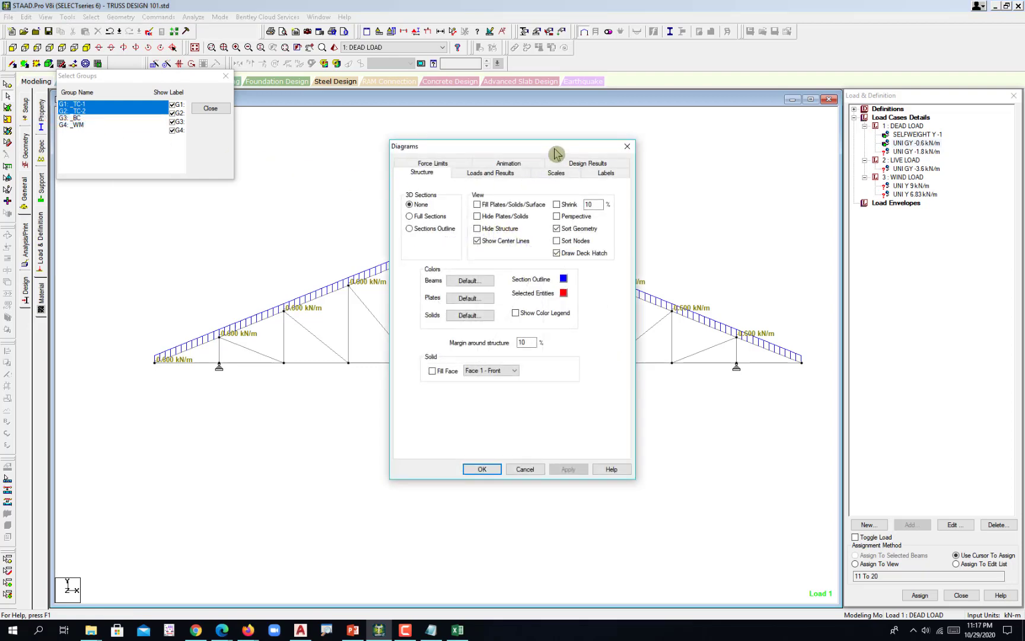
drag(549, 146, 439, 114)
click(497, 141)
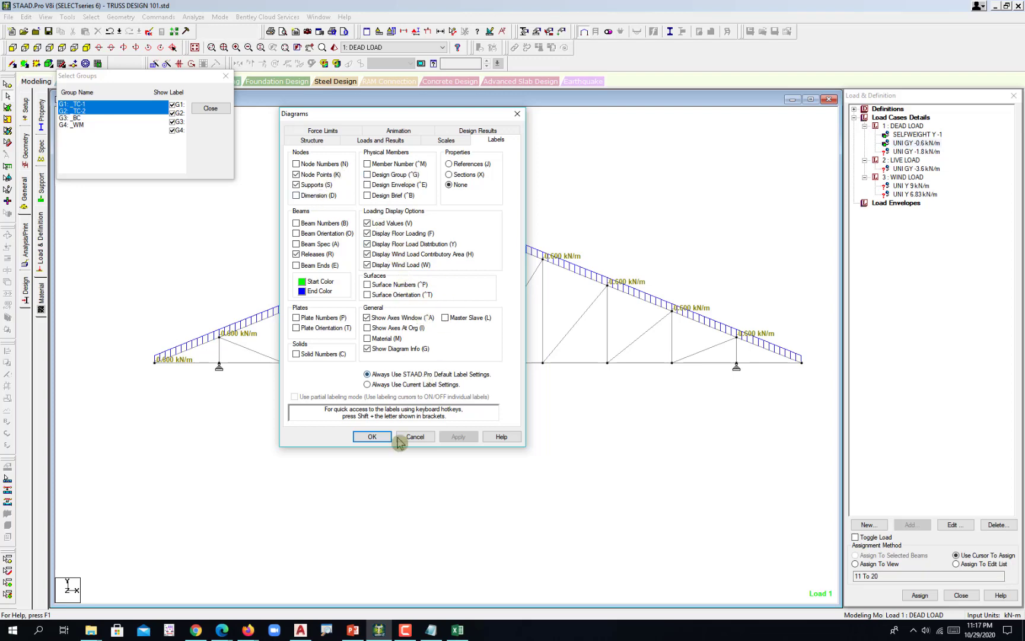
click(372, 436)
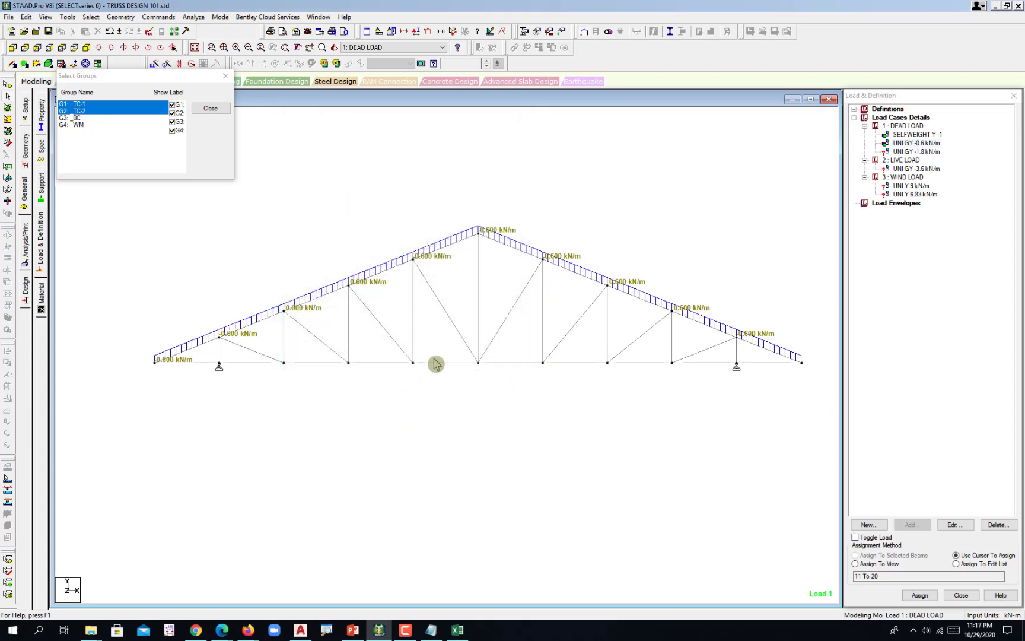
Step: Pick the 1.8 kN/m dead load and group G3 _BC, then check design loads in the Excel workbook
click(934, 152)
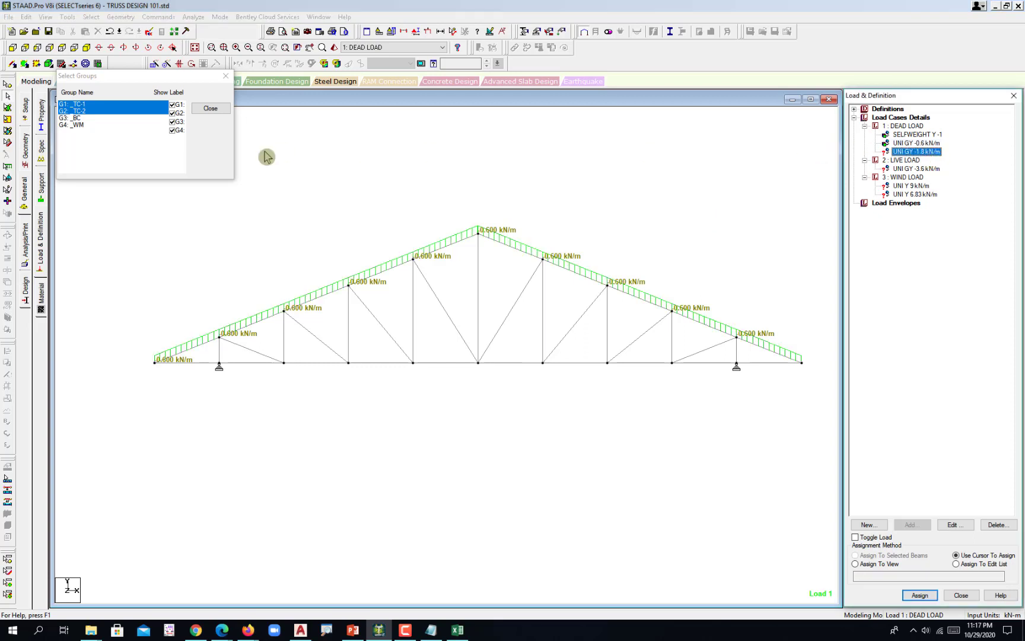
click(89, 118)
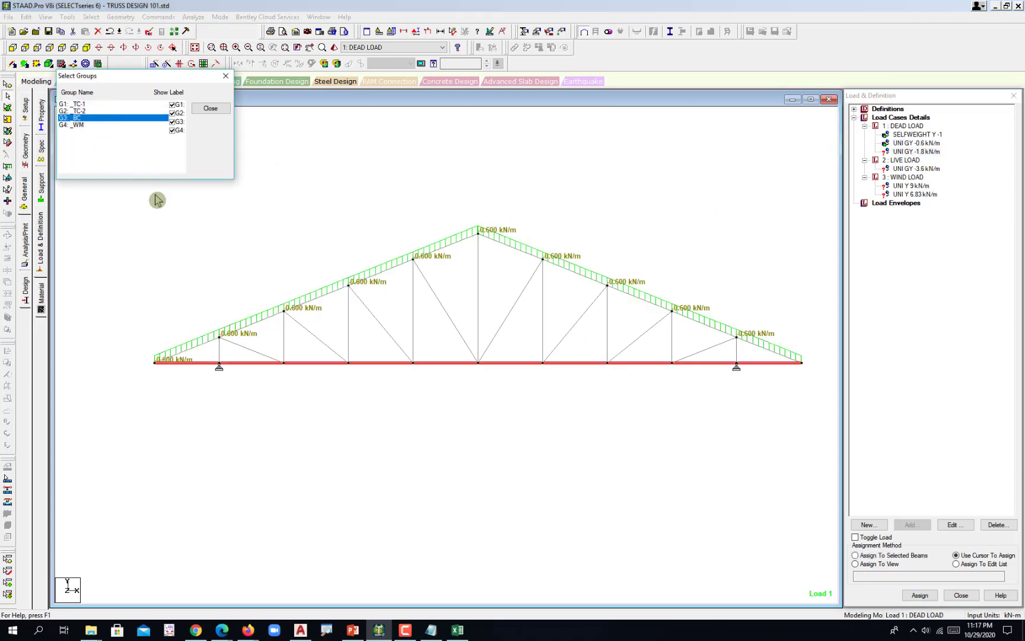
click(458, 629)
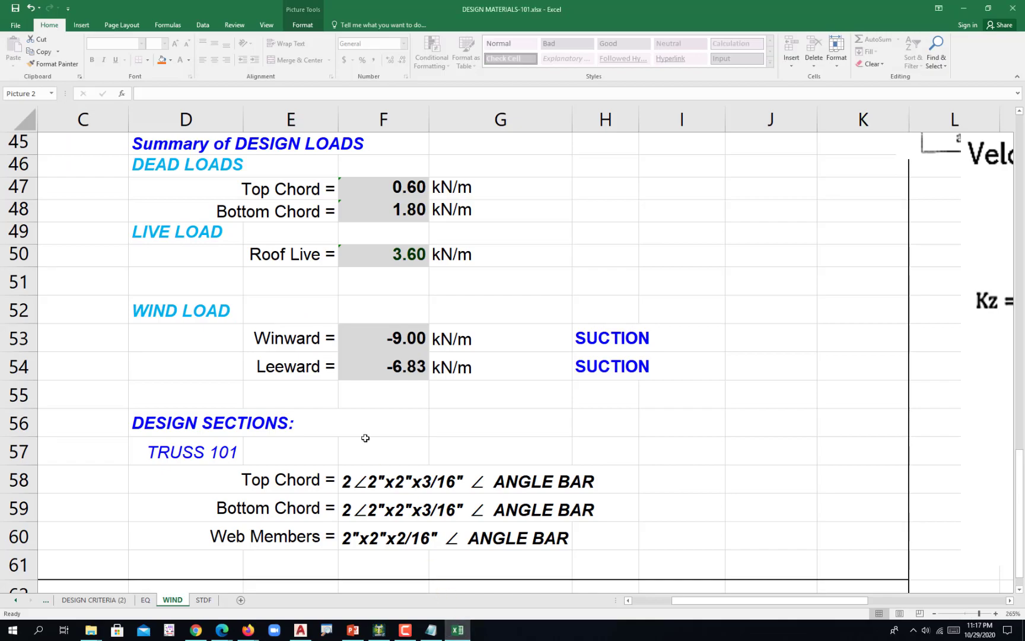
ctrl+scroll(365, 438, down, 3)
scroll(366, 438, up, 14)
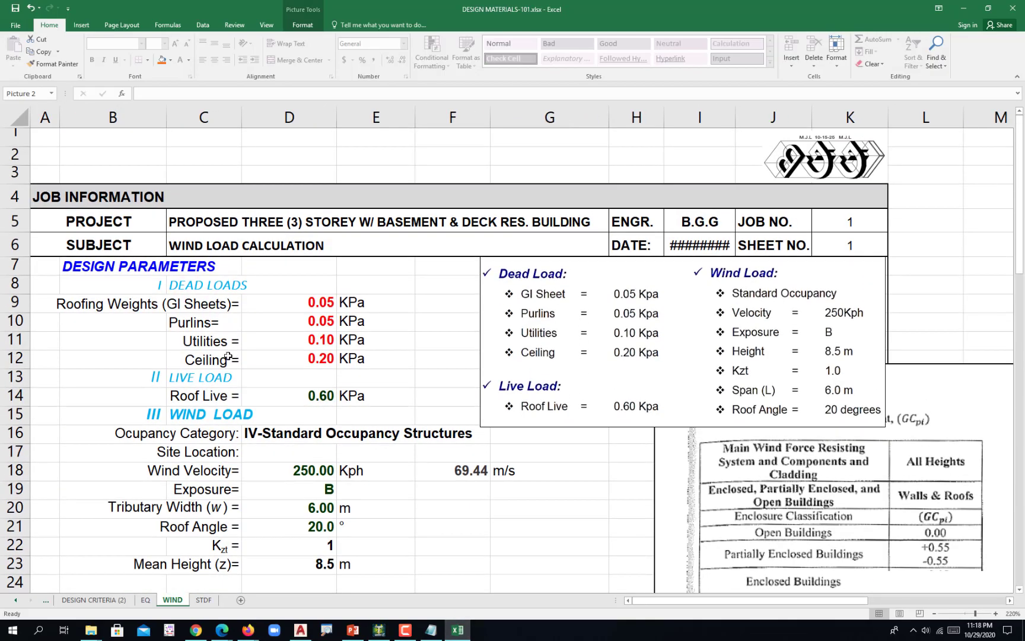
click(970, 8)
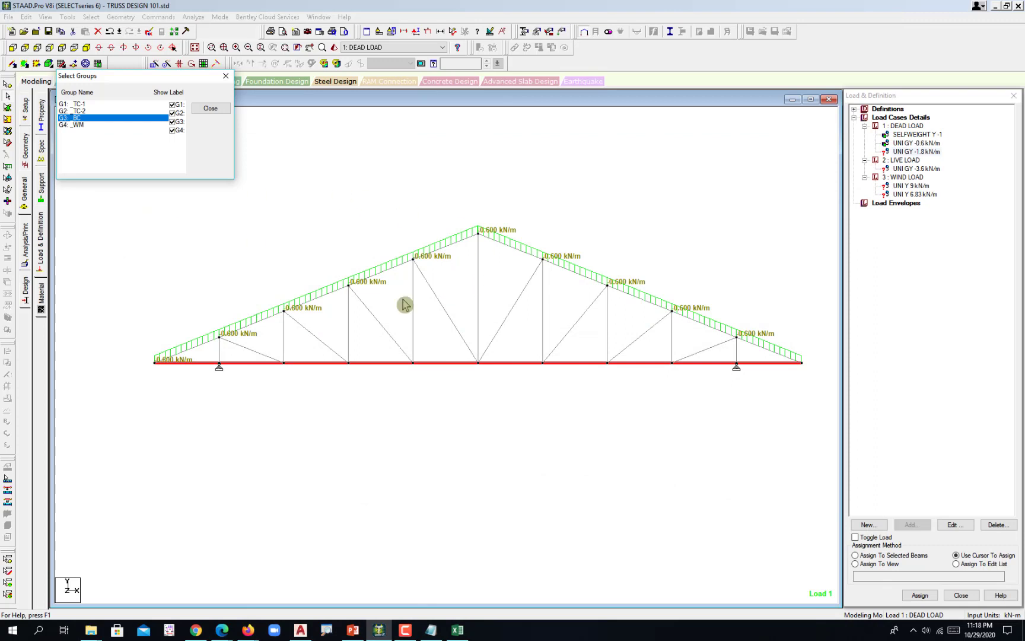
Step: Assign the -1.8 kN/m dead load to bottom chord members 1 To 10
click(905, 556)
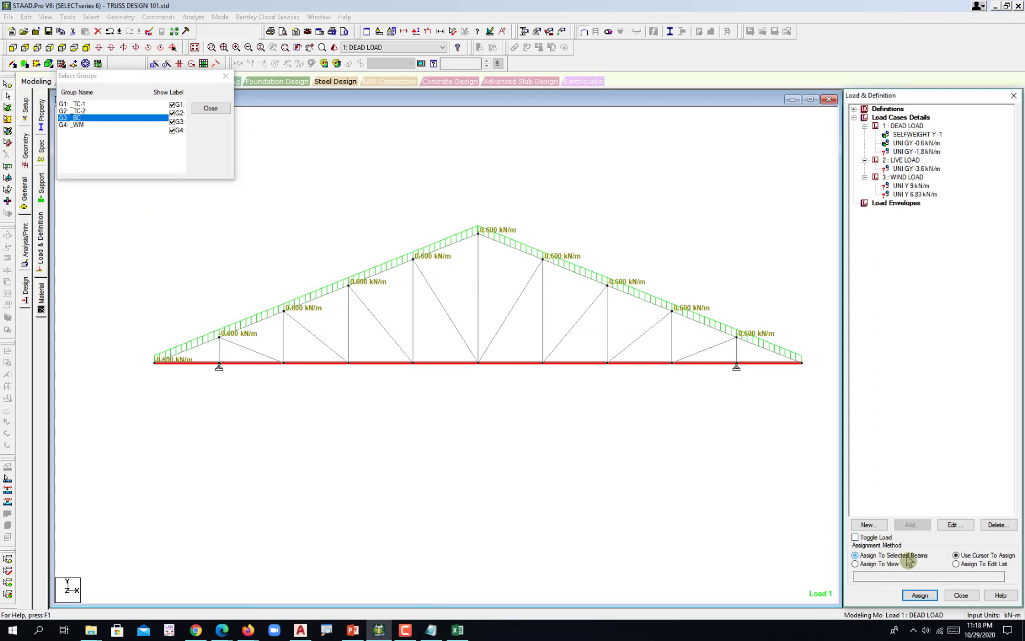
click(919, 595)
click(949, 377)
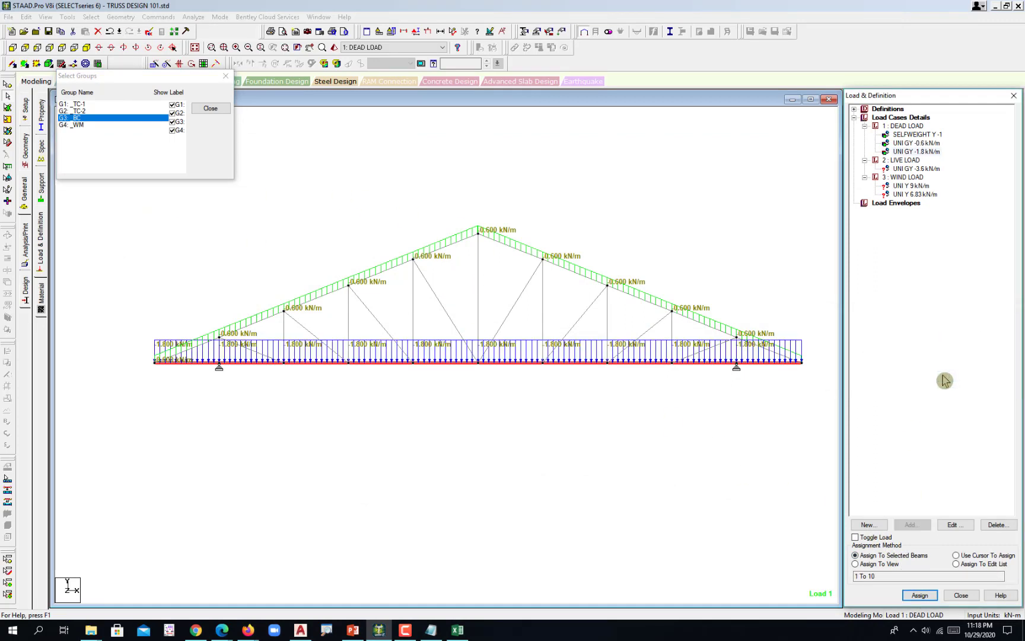
click(915, 169)
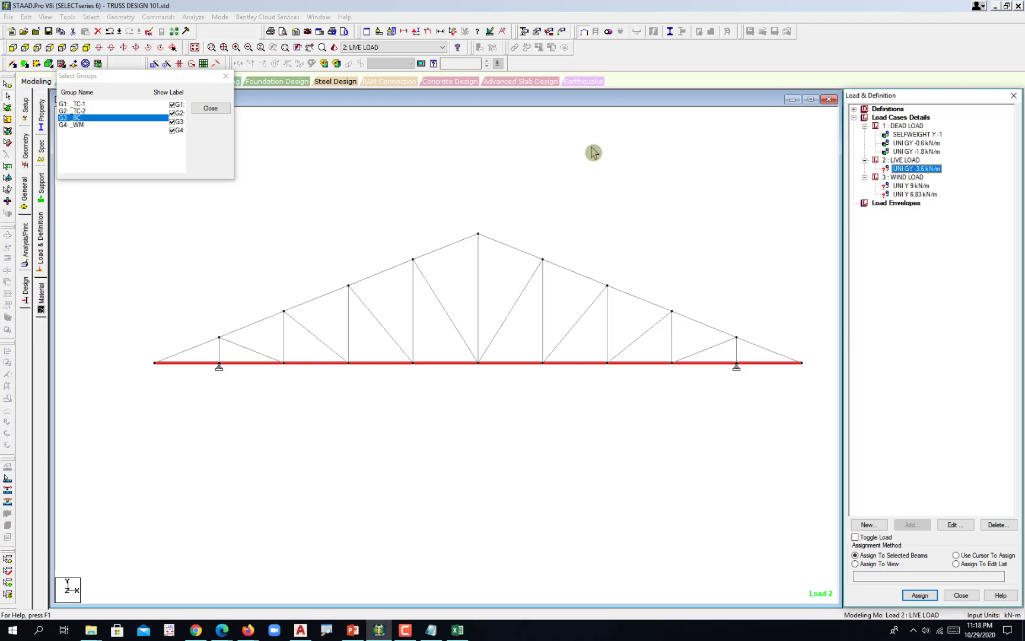
Step: Select only groups G1 and G2 and assign the -3.6 kN/m live load to members 11 To 20
click(76, 105)
click(86, 111)
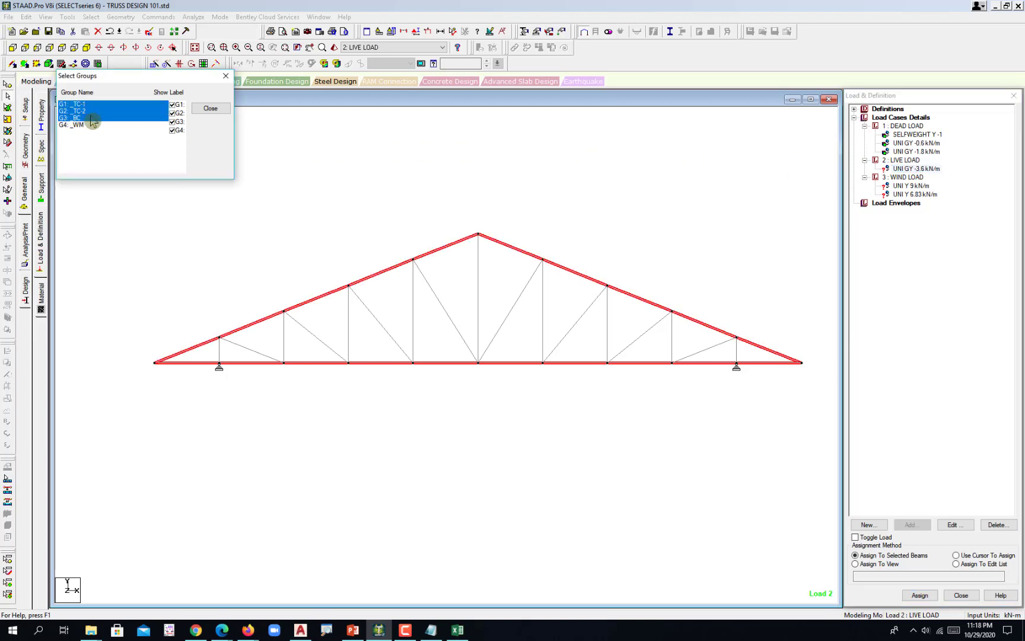
click(93, 119)
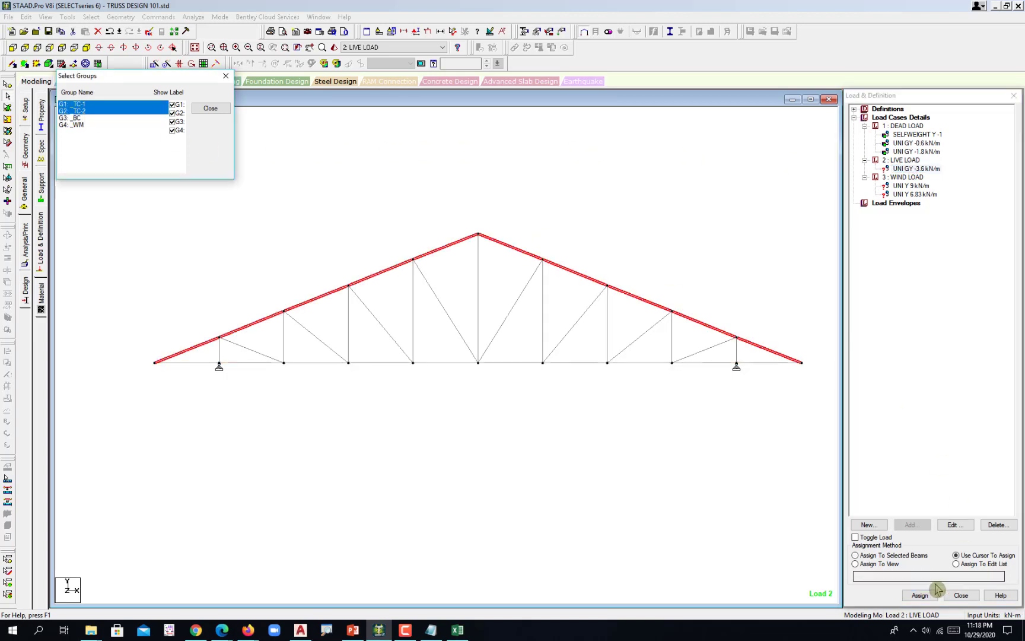
click(855, 555)
click(923, 597)
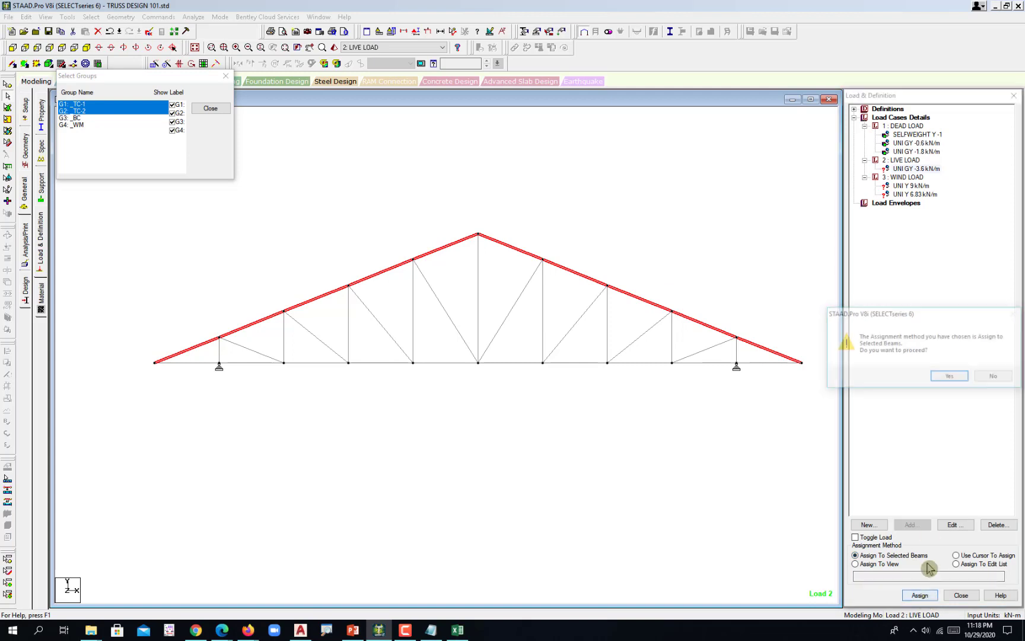
click(953, 379)
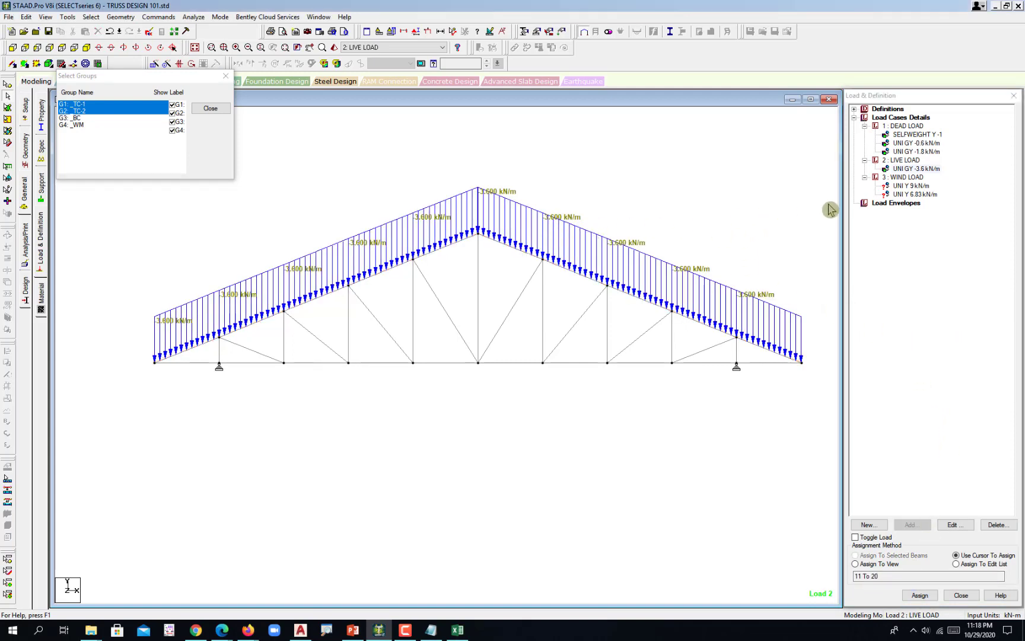
Step: Assign the 9 kN/m windward wind load to left top chord group G1, members 11 To 15
click(914, 186)
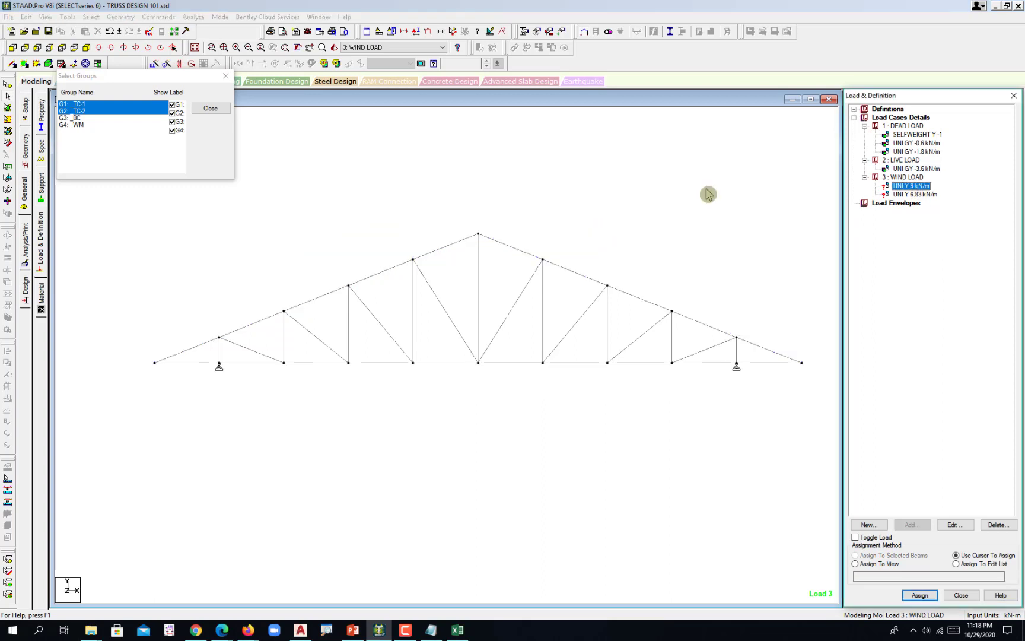
click(98, 112)
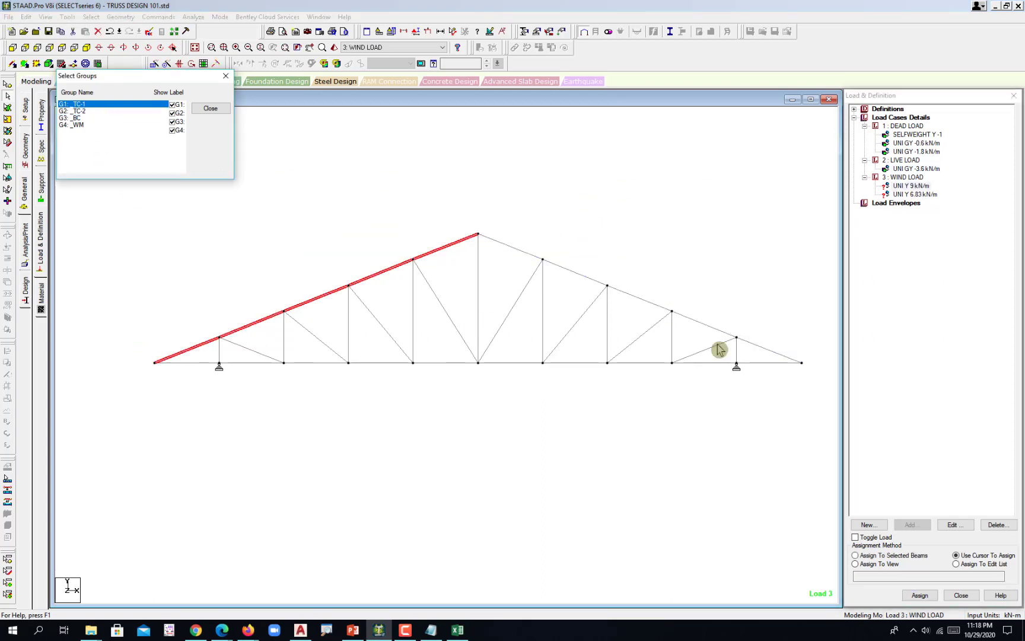
click(865, 555)
click(920, 594)
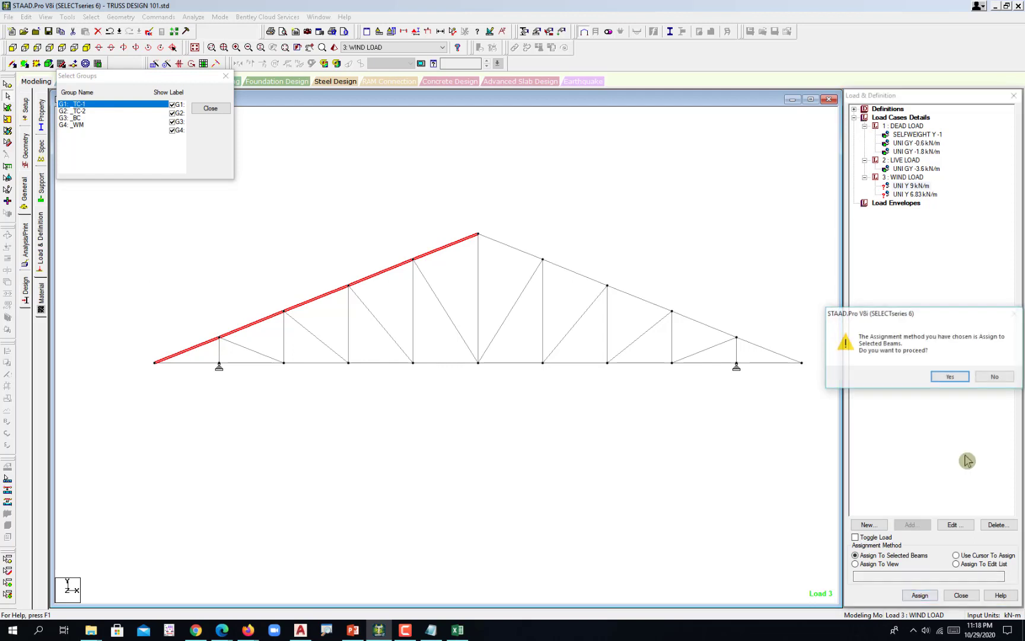
click(952, 376)
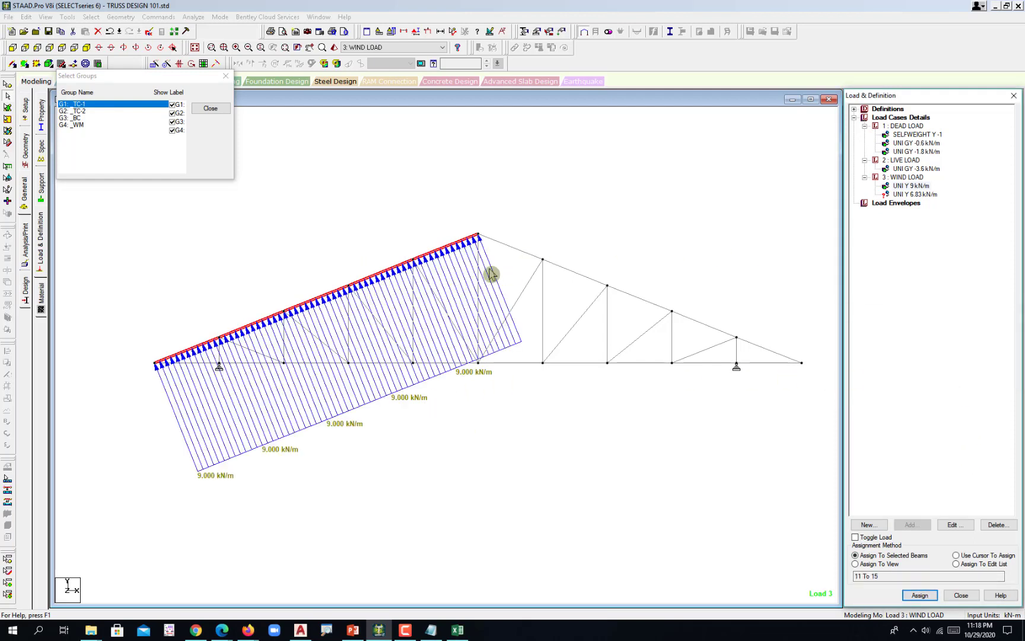
click(631, 232)
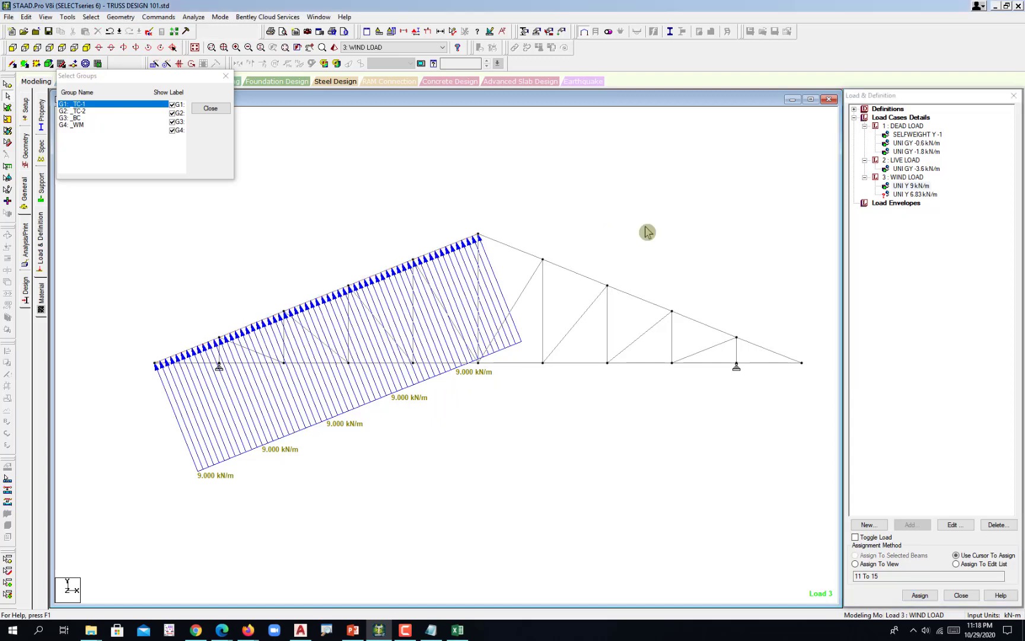
Step: Assign the 6.83 kN/m leeward wind load to right top chord group G2, members 16 To 20
click(917, 194)
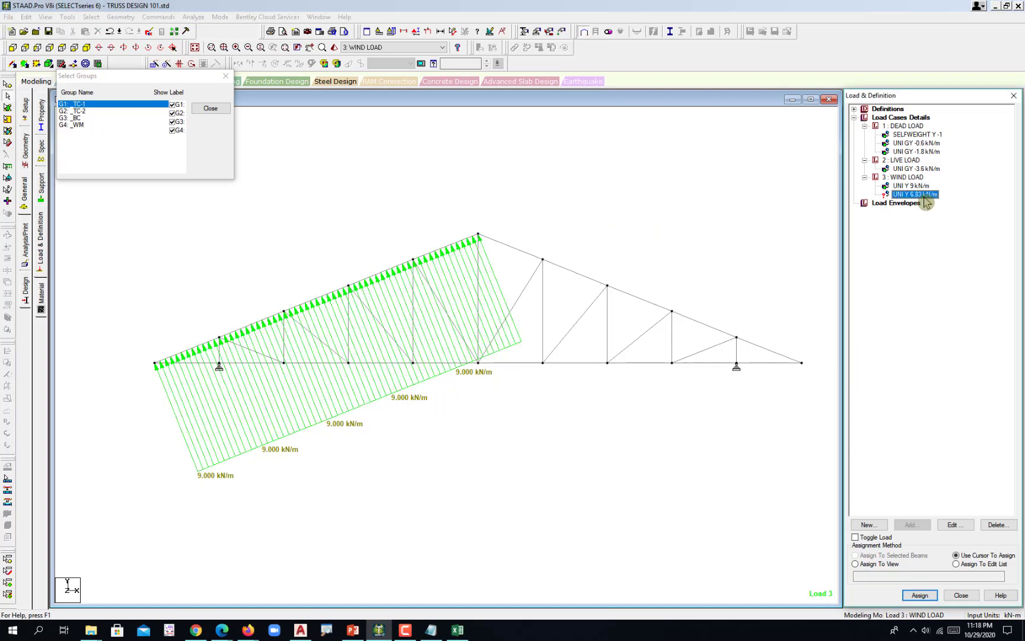
click(89, 111)
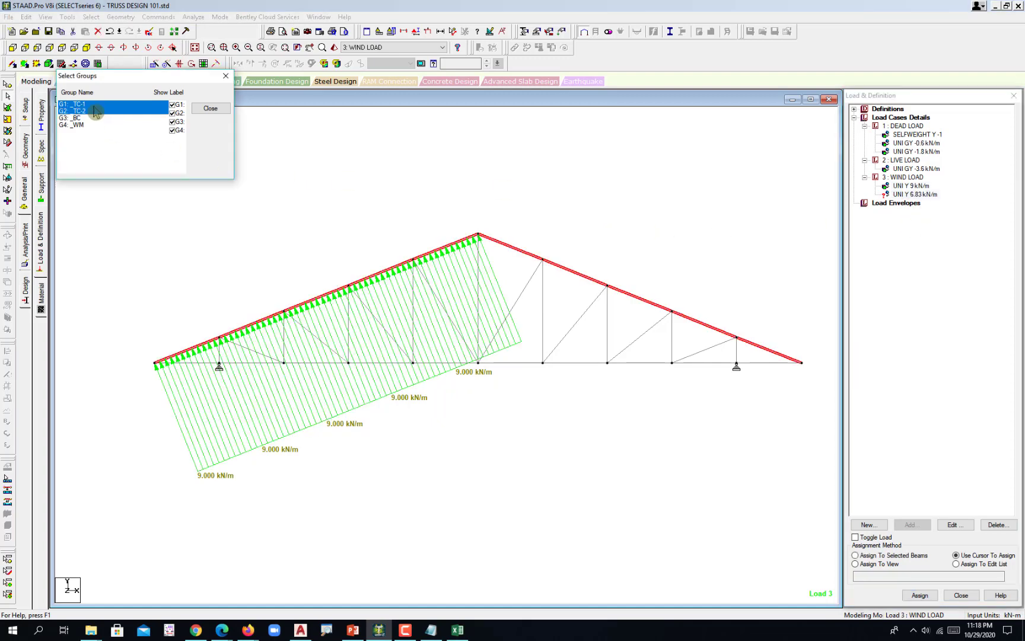
click(891, 555)
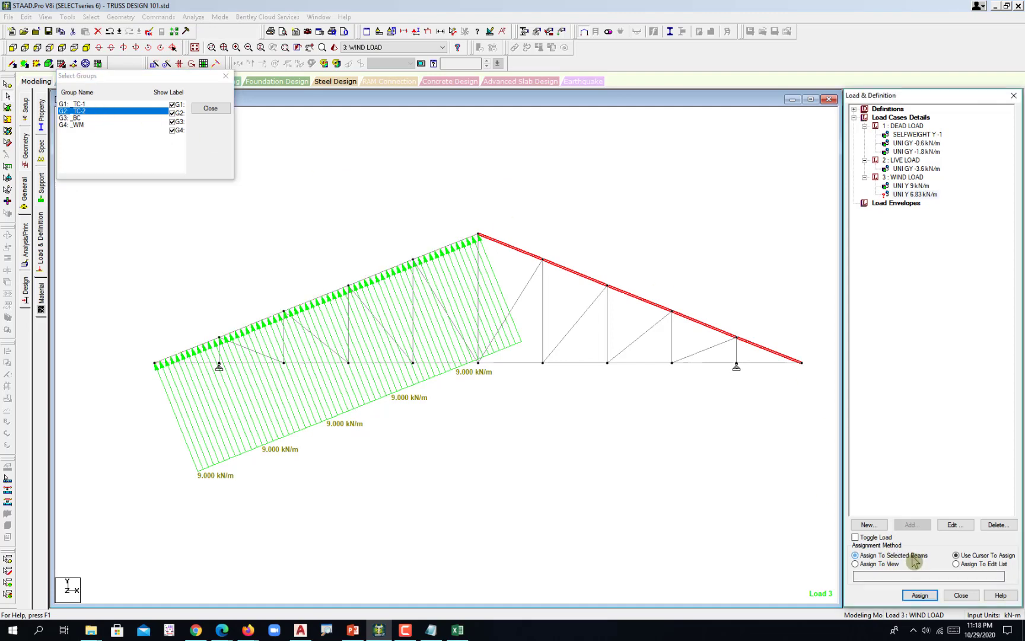
click(919, 595)
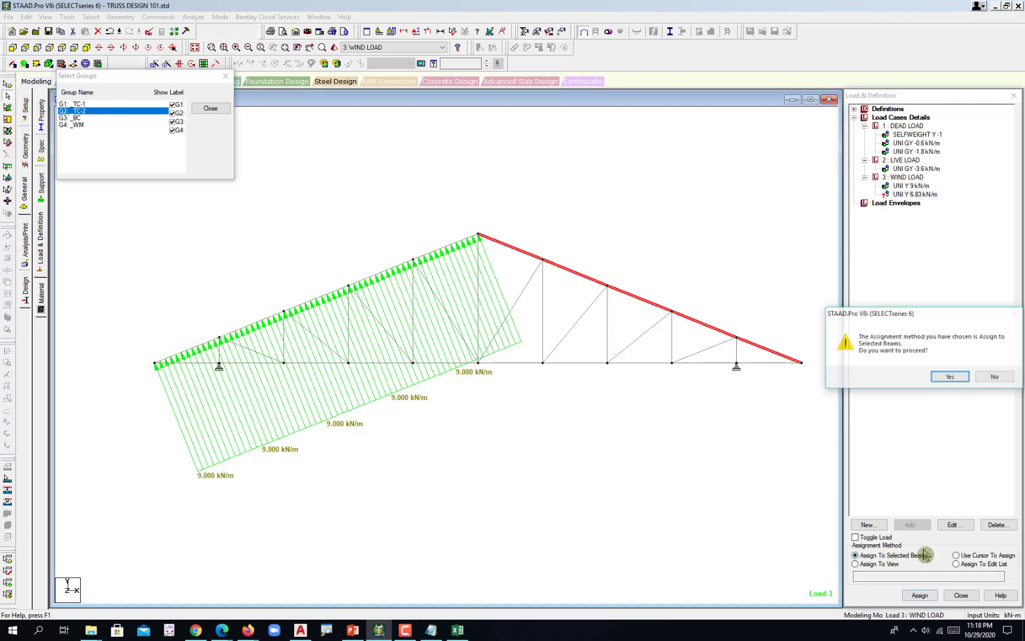
click(956, 377)
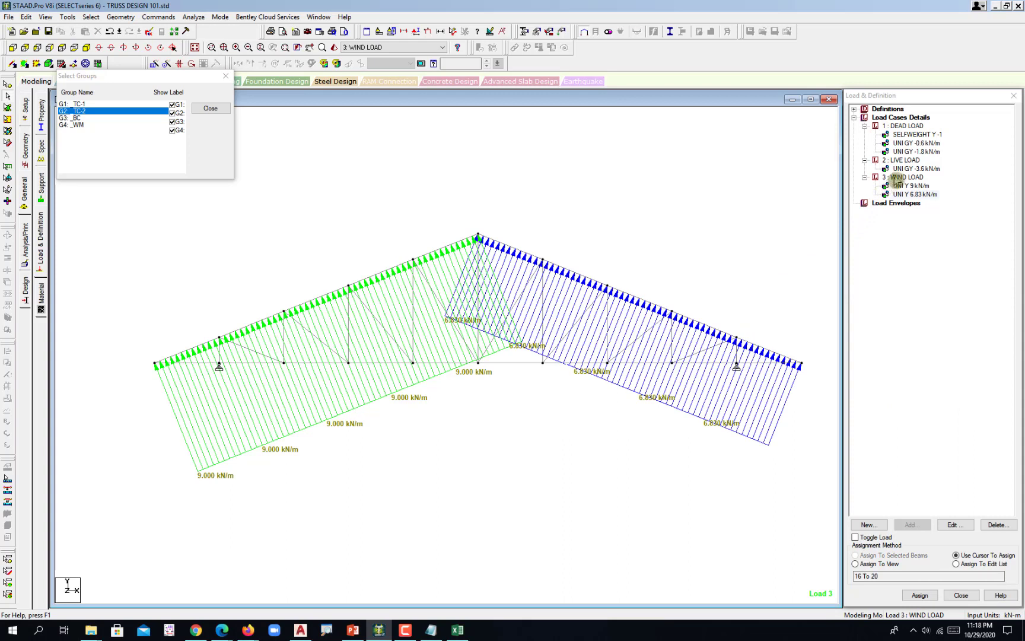
click(905, 160)
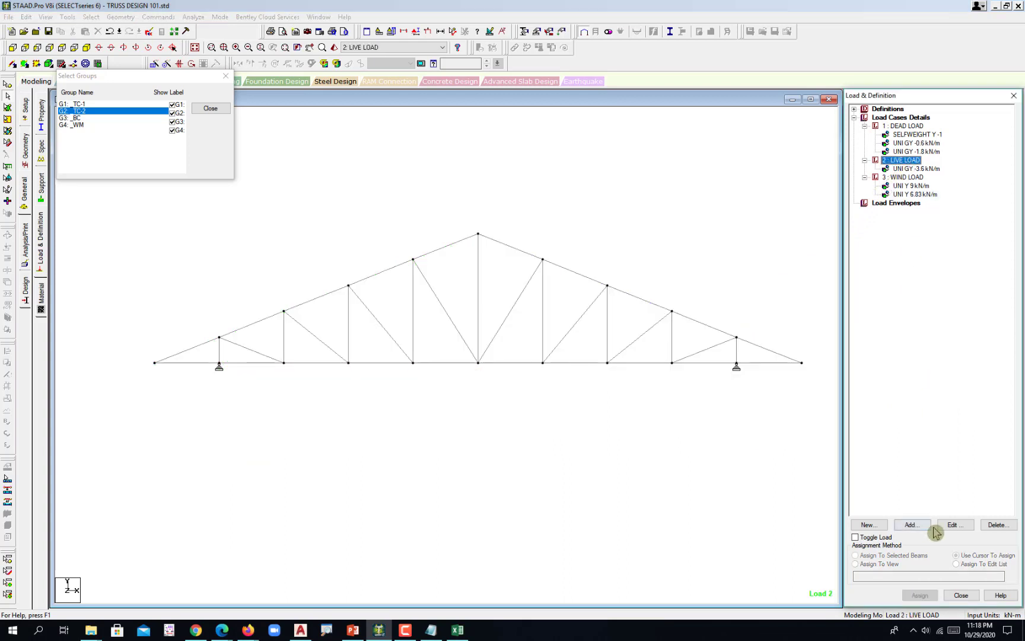
Step: Check that LIVE LOAD is a Roof Live type case, then close the Select Groups list
click(953, 526)
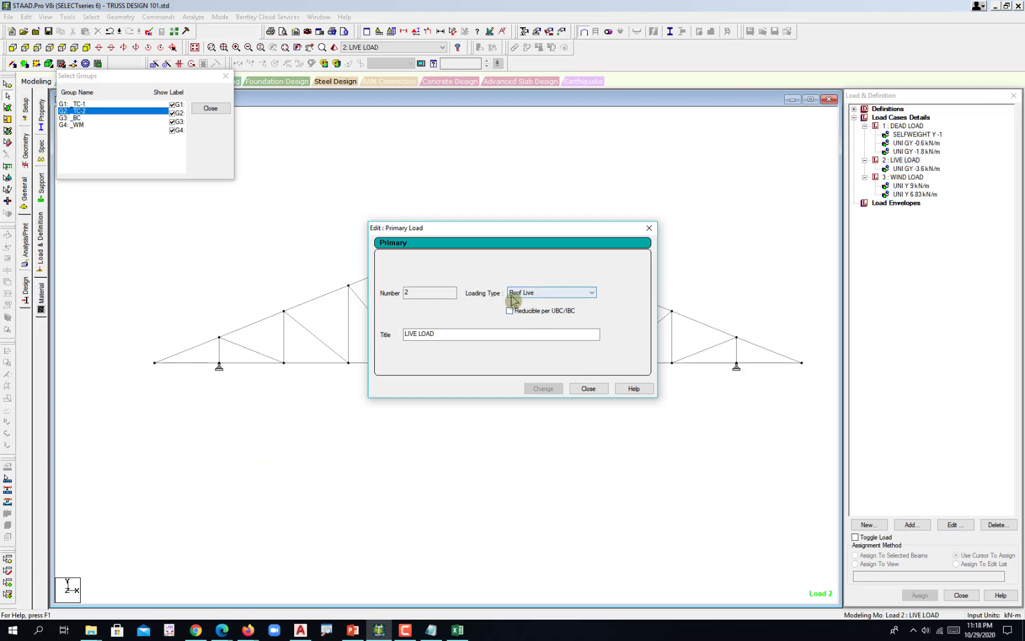
click(588, 389)
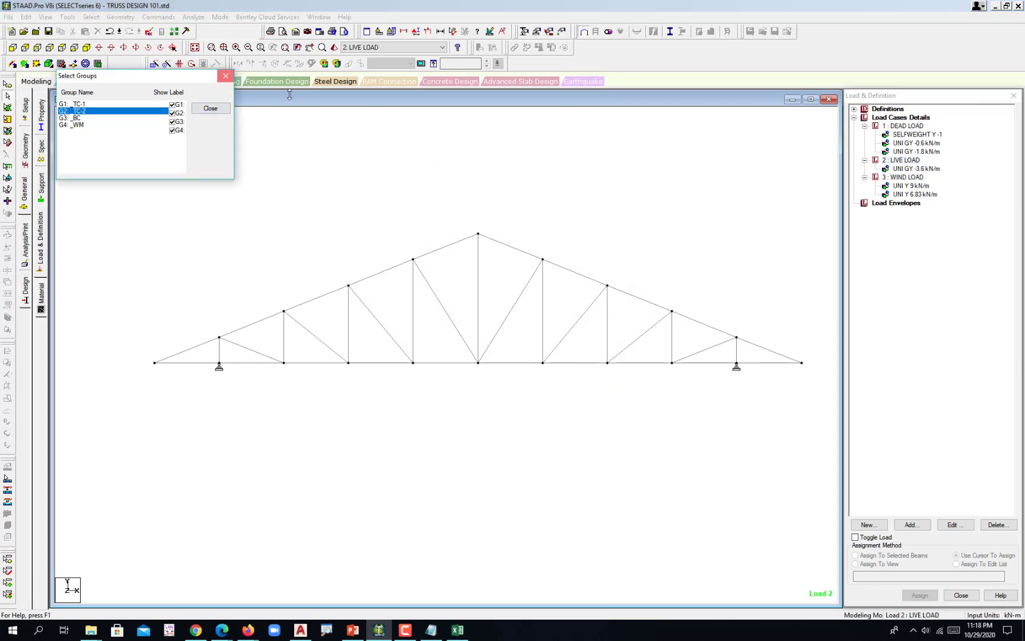
click(226, 76)
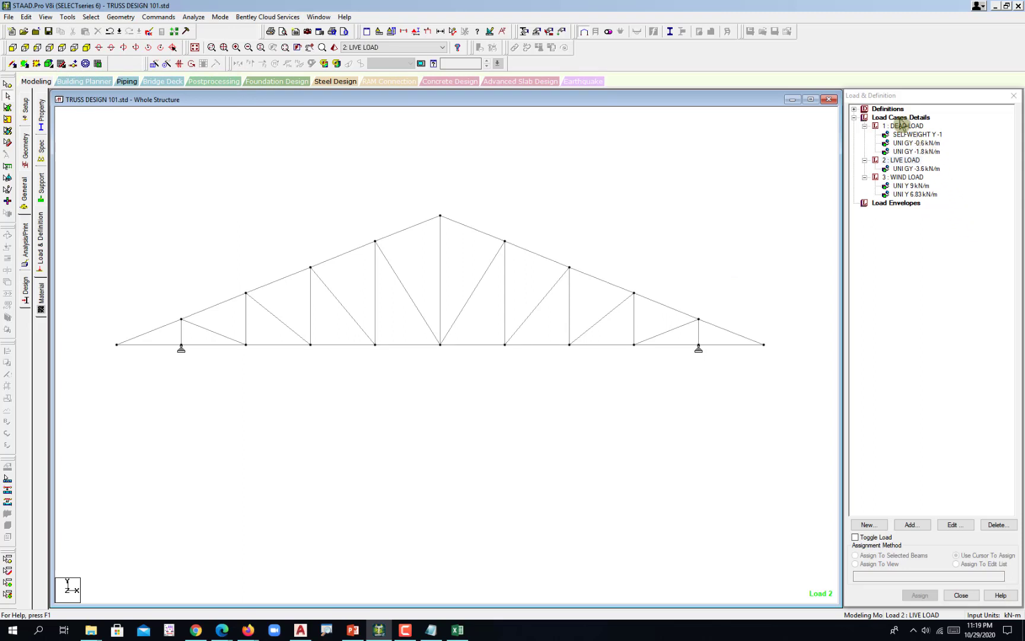
Step: Add new load case 4 under Load Cases Details as a load combination via Define Combinations
click(900, 118)
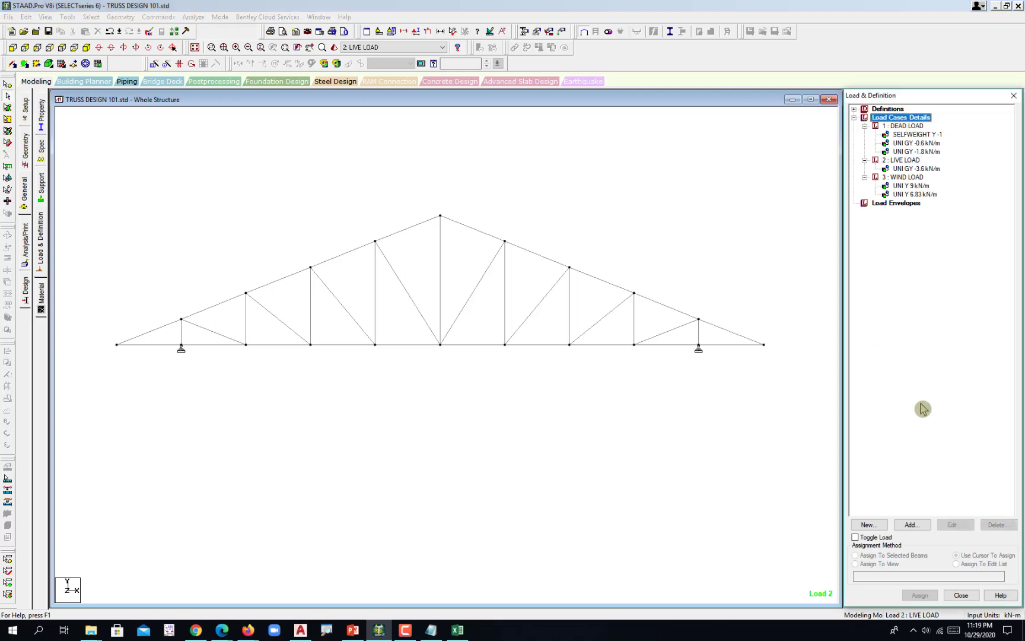
click(912, 525)
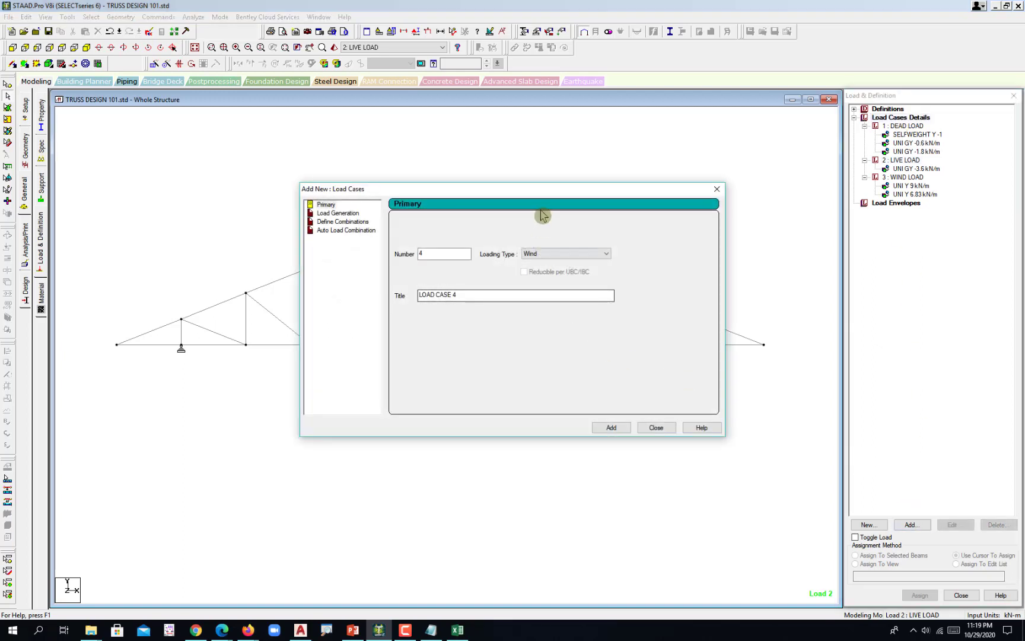
drag(531, 195, 400, 155)
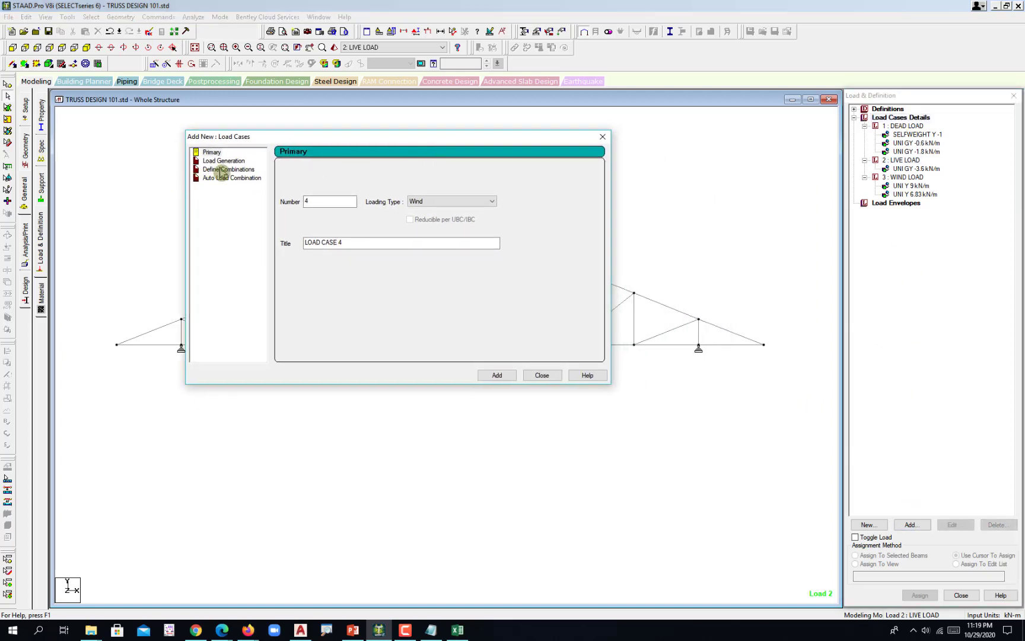
click(221, 171)
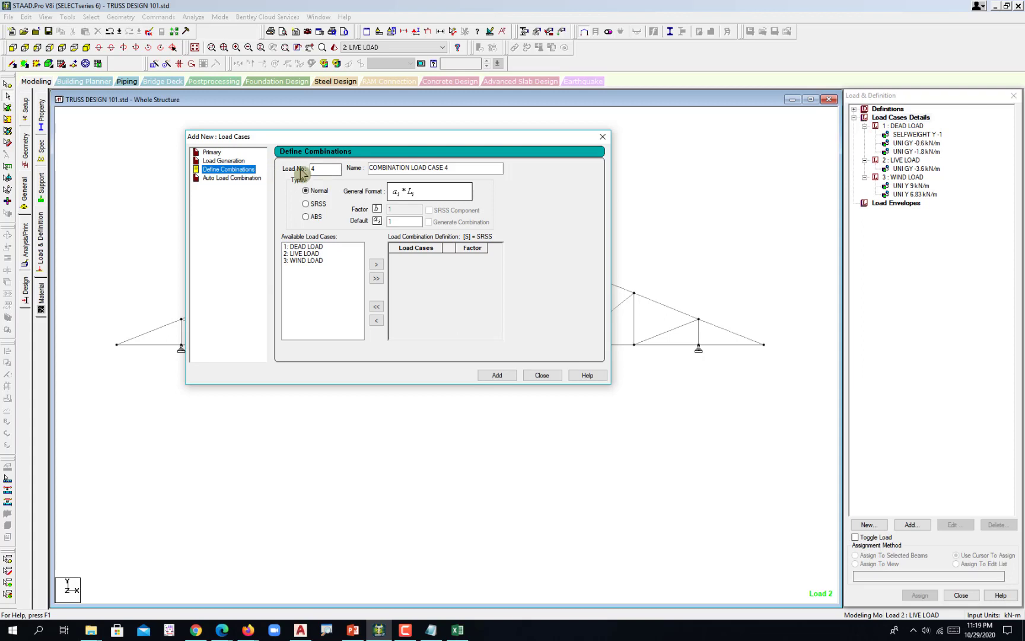
drag(402, 142, 428, 143)
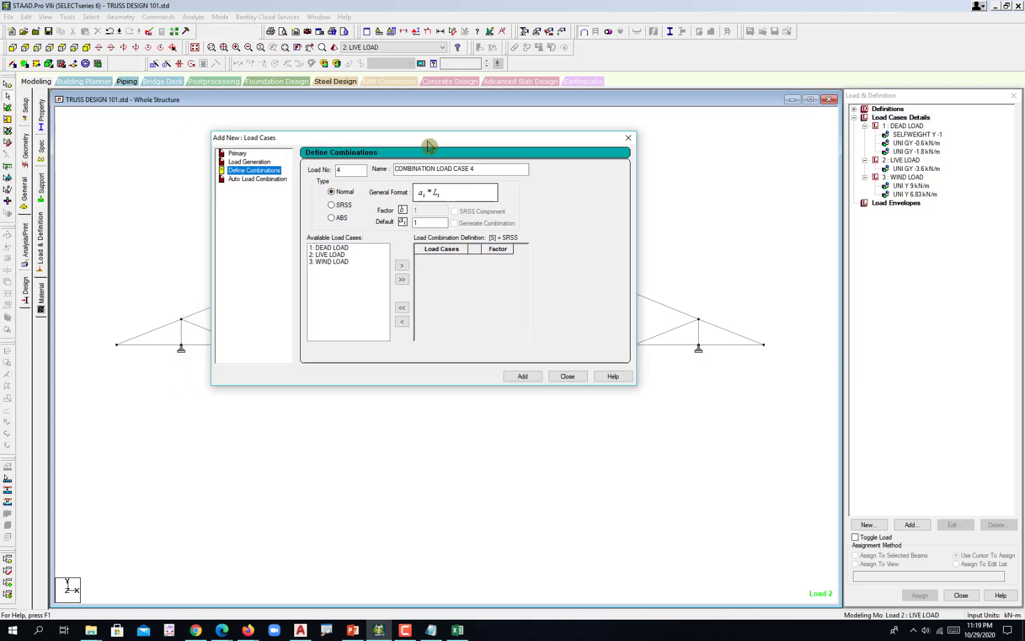